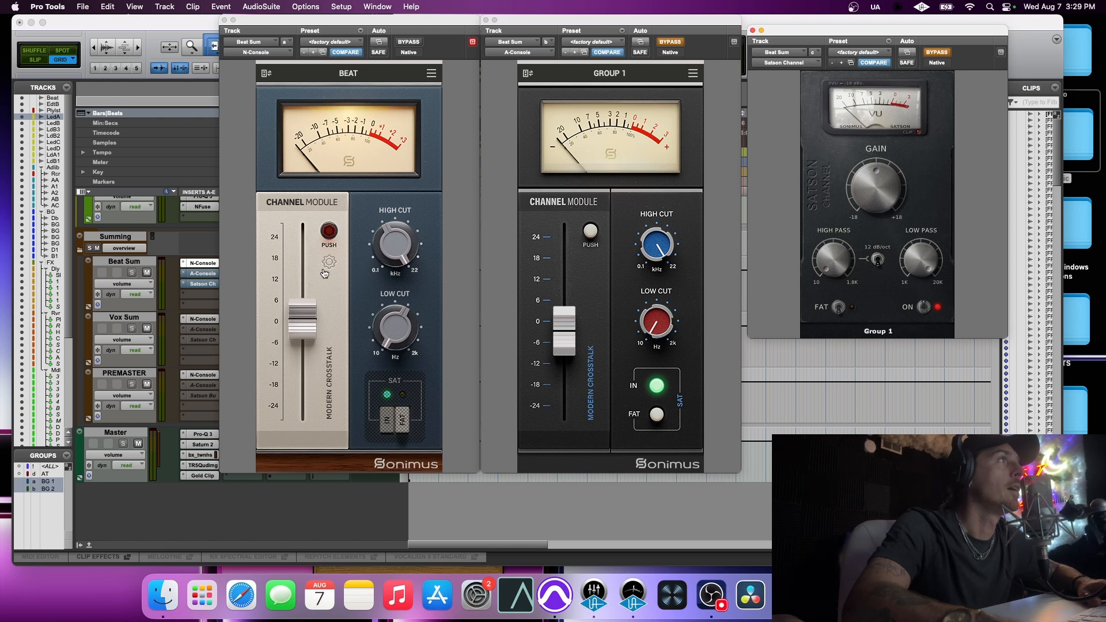
- Review the Push options and extra settings of the Beat Sum N-Console channel, and close all open plug-in windows
left_click(329, 235)
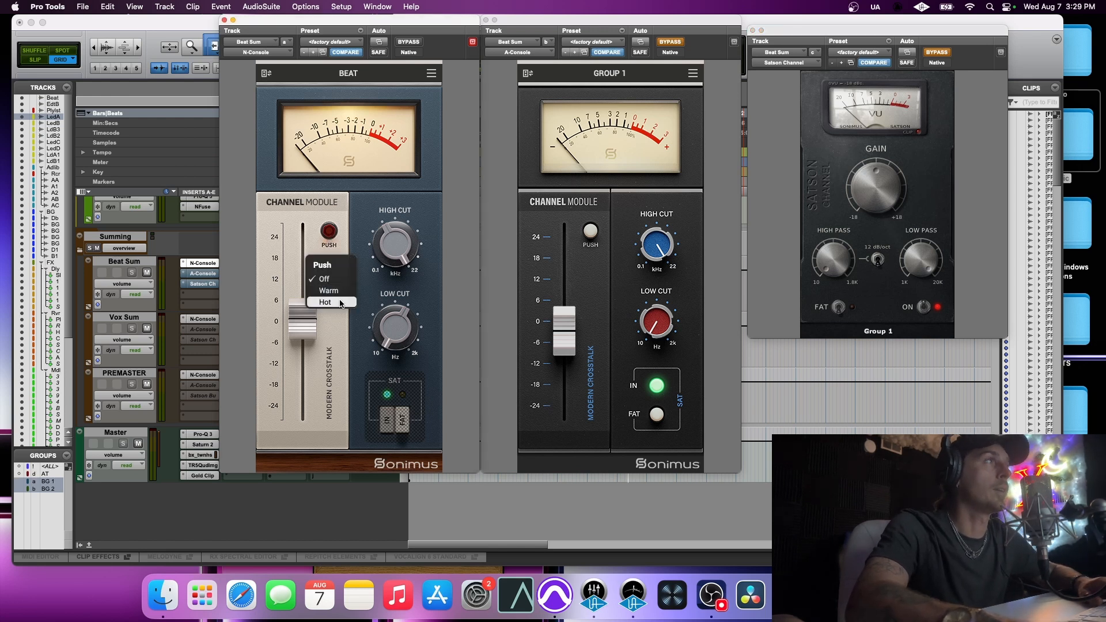
left_click(333, 234)
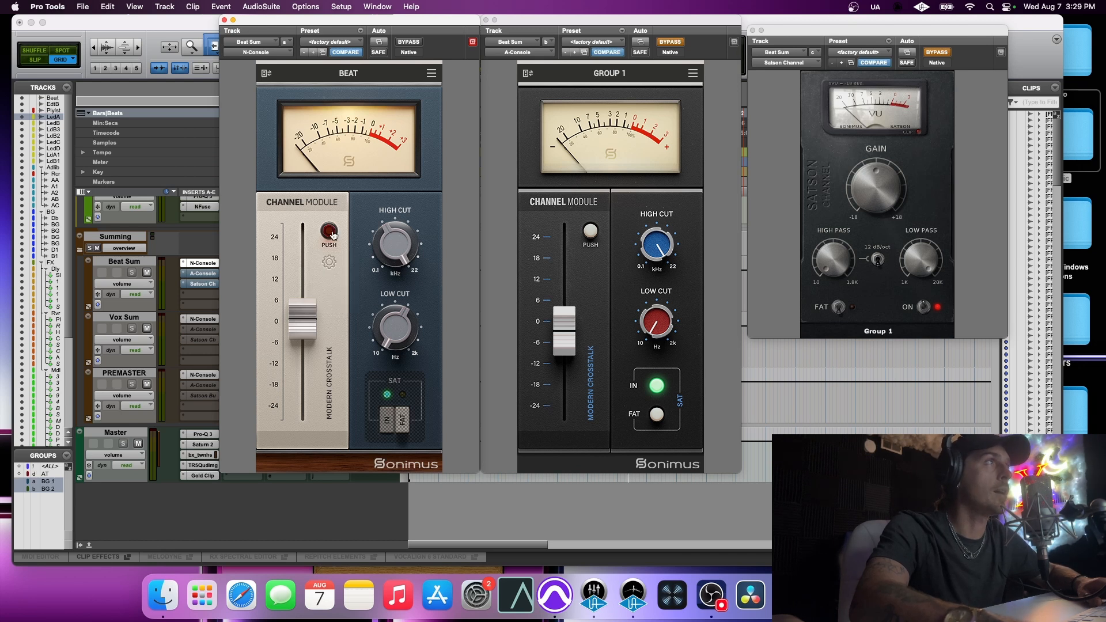
left_click(330, 263)
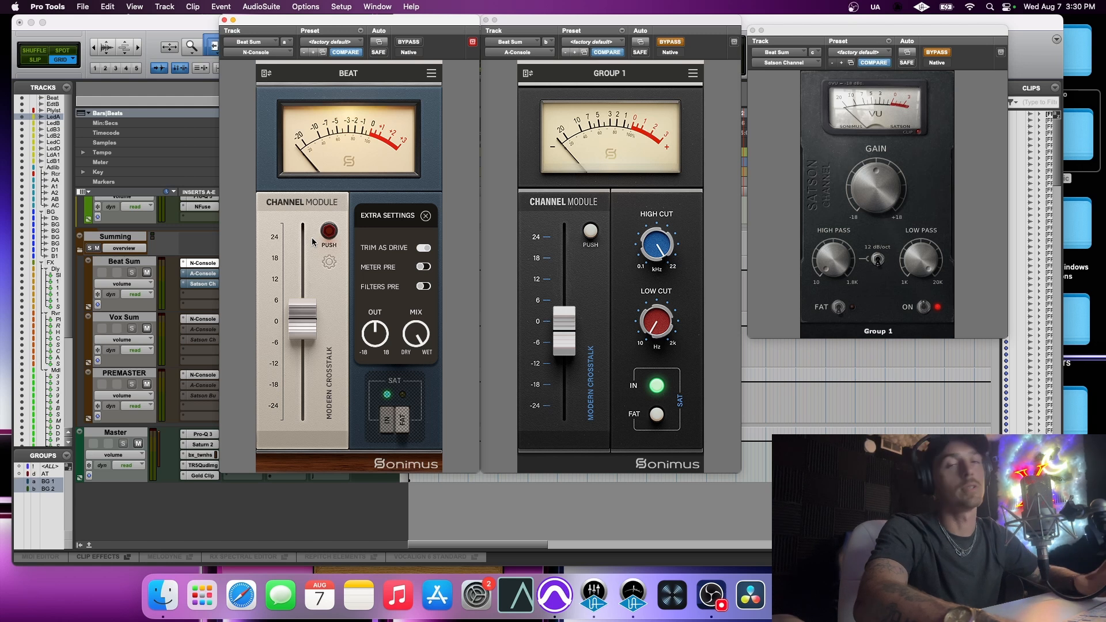
left_click(426, 216)
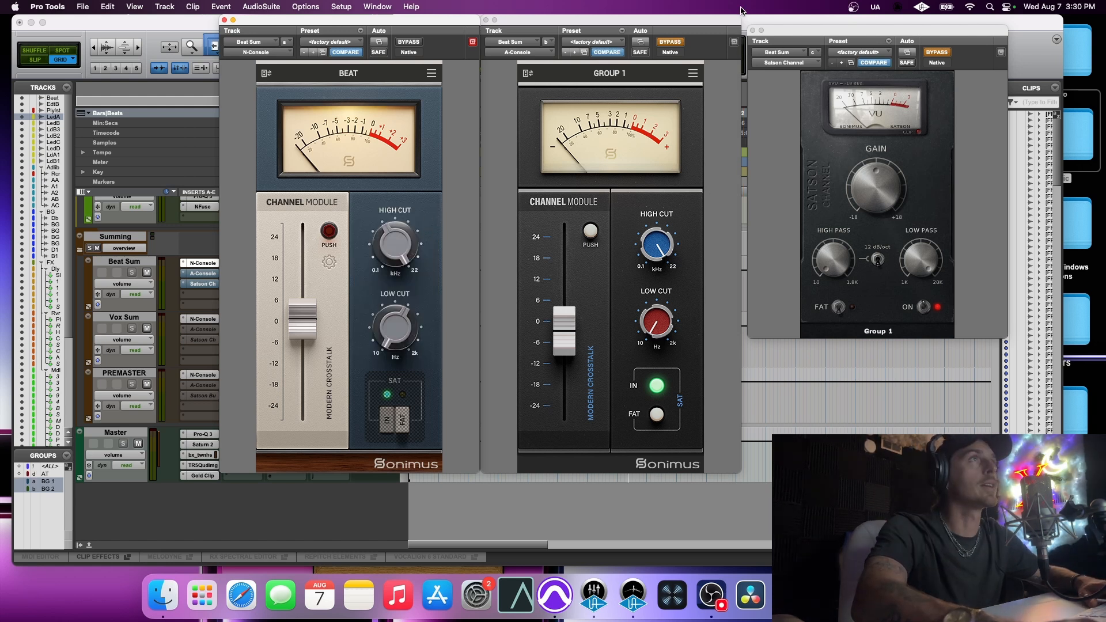
left_click(225, 22, "alt")
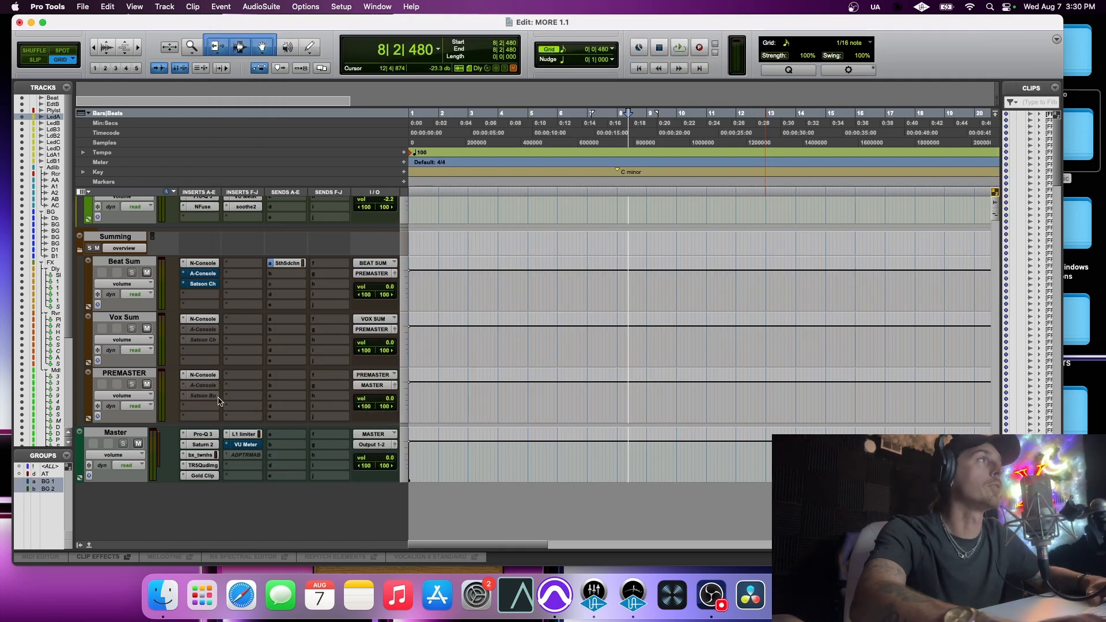
- Open the N-Console bus on PREMASTER, review its Color and Stereo Crosstalk options, and close the plug-in
left_click(203, 375)
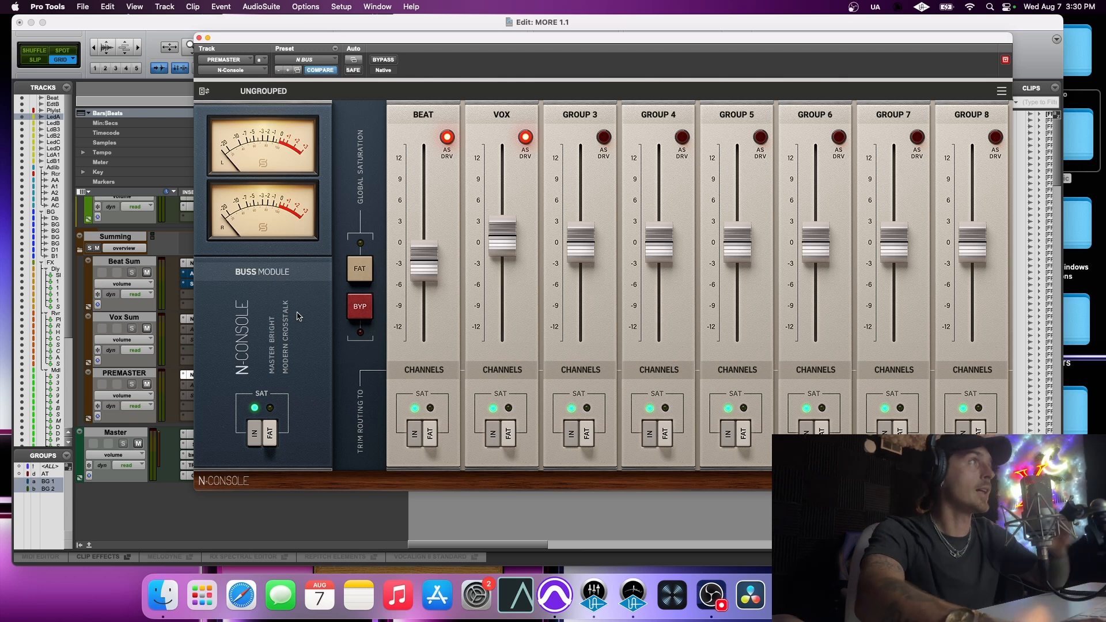
left_click(287, 339)
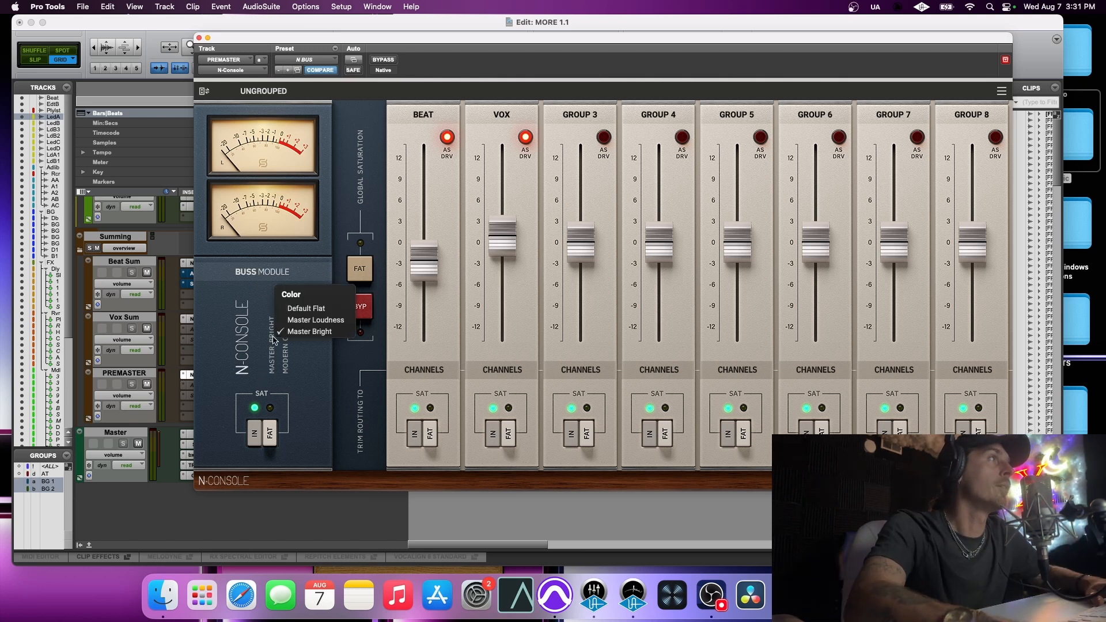
left_click(324, 422)
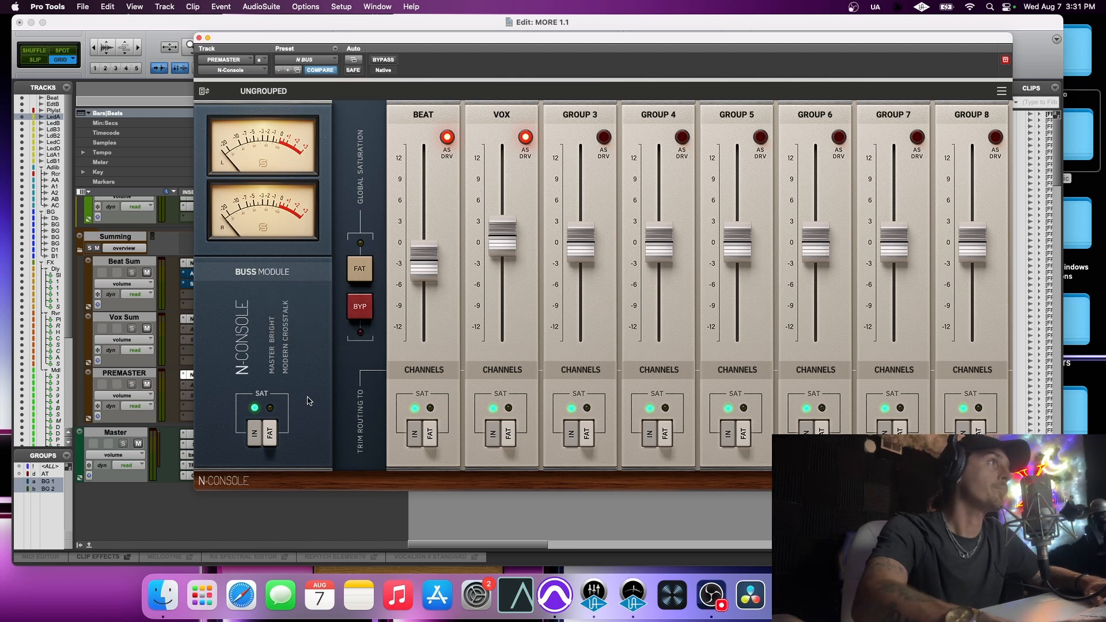
left_click(287, 338)
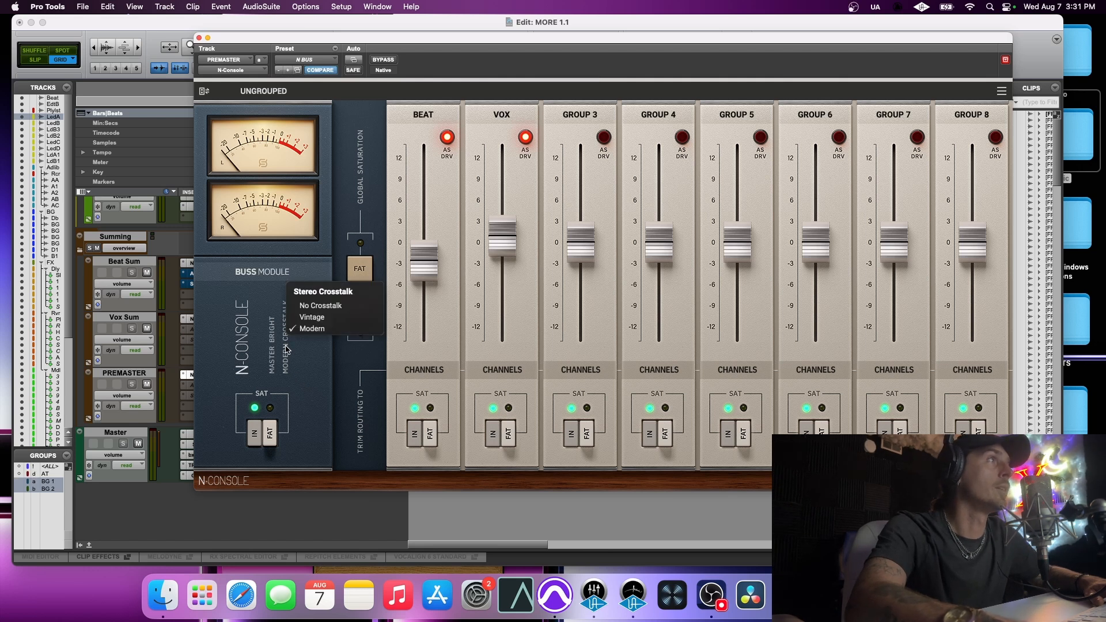
left_click(316, 329)
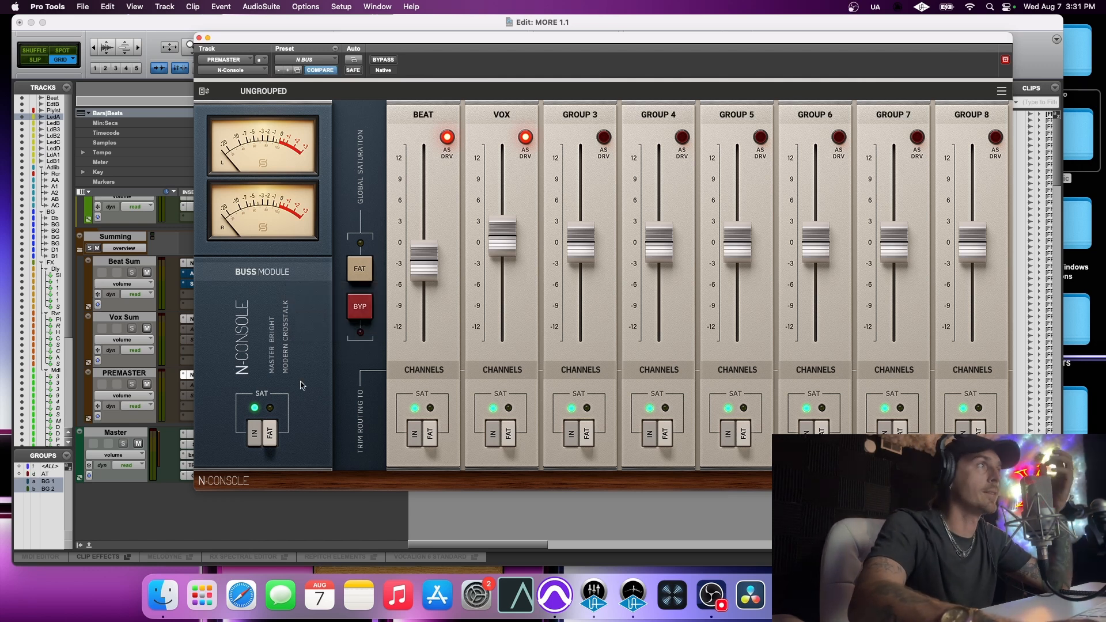
left_click(272, 446)
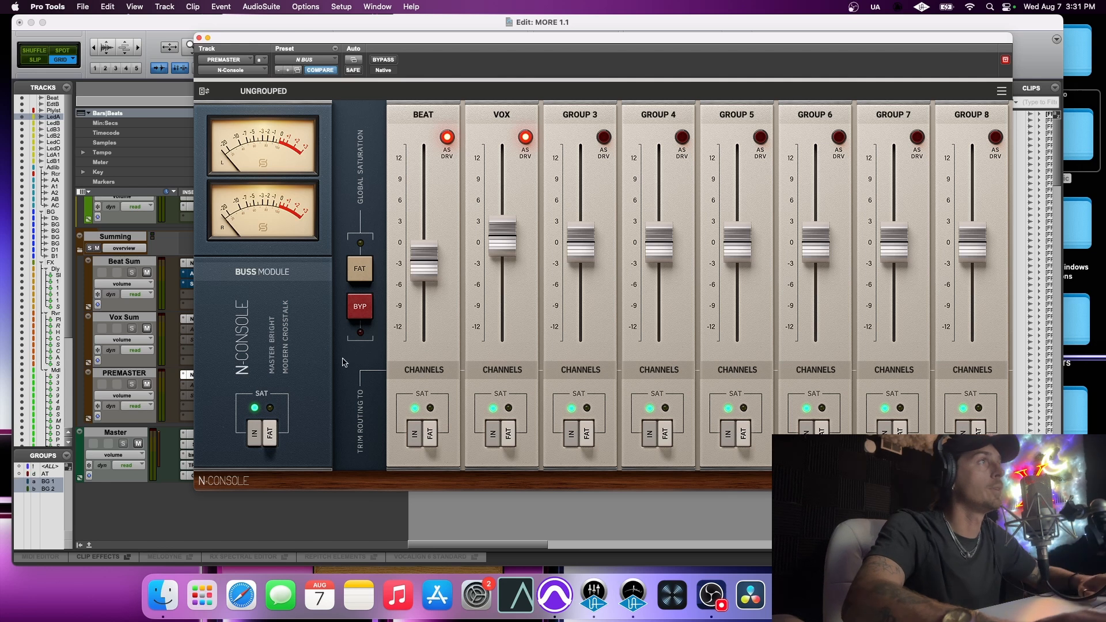
left_click(199, 38)
- Bypass the N-Console inserts on Beat Sum, Vox Sum and PREMASTER, and re-enable them one by one during playback to compare the sound
left_click(202, 262, "super")
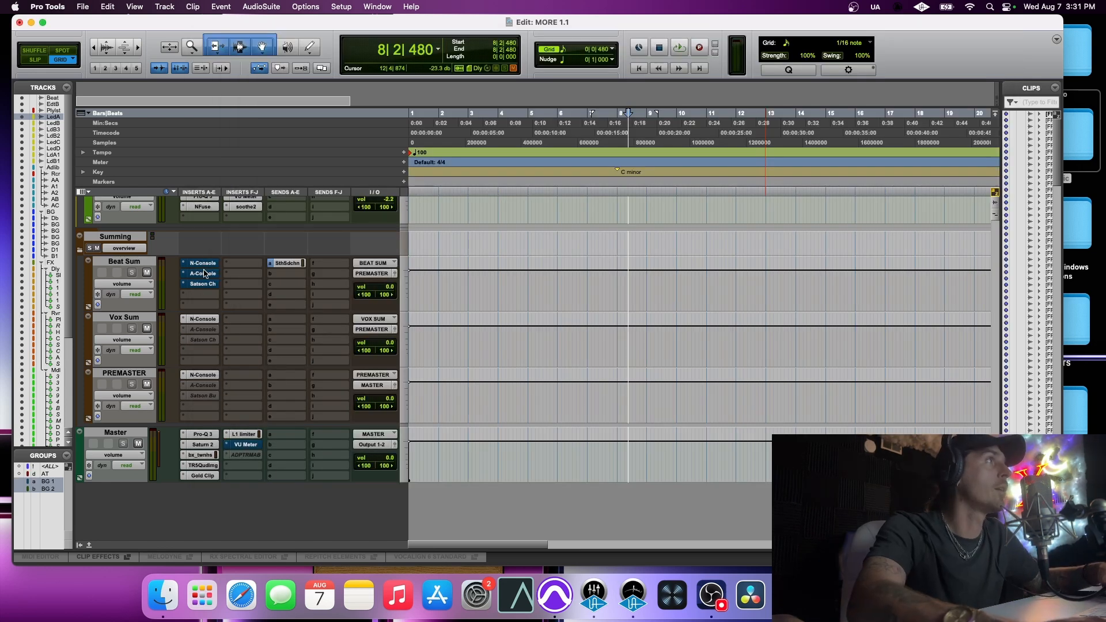
left_click(202, 318, "super")
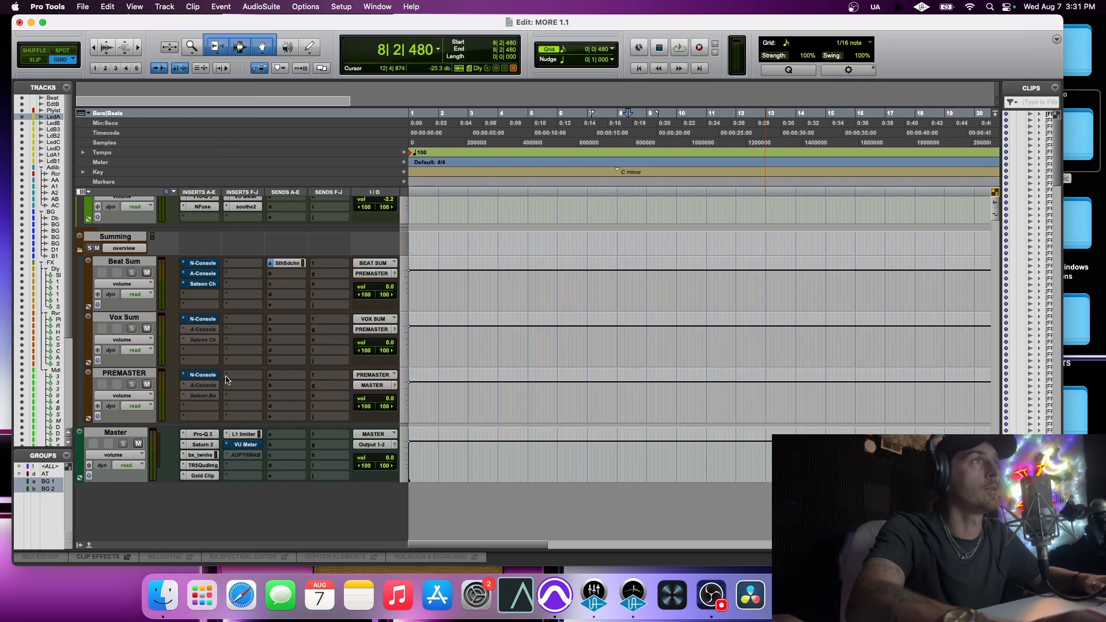
key("space")
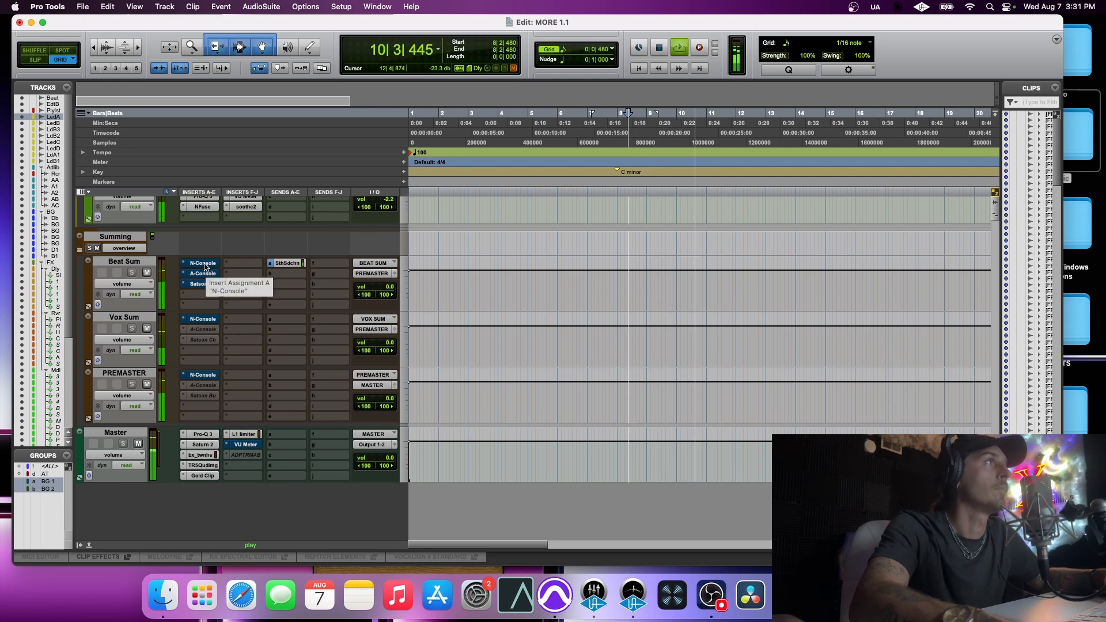
left_click(205, 266, "super")
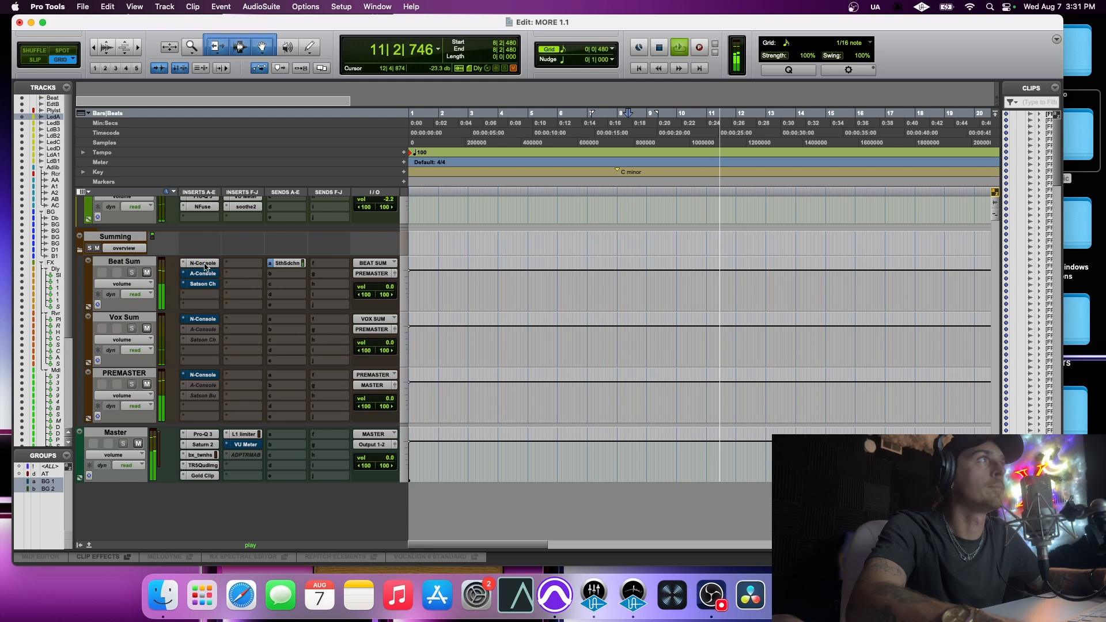
left_click(198, 320, "super")
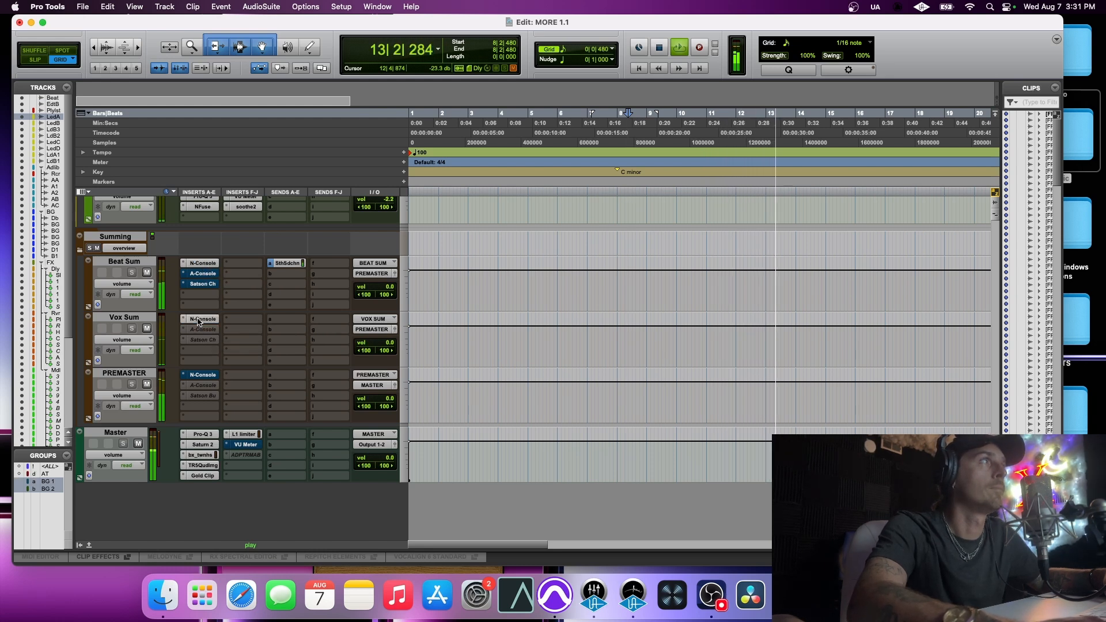
left_click(203, 376, "super")
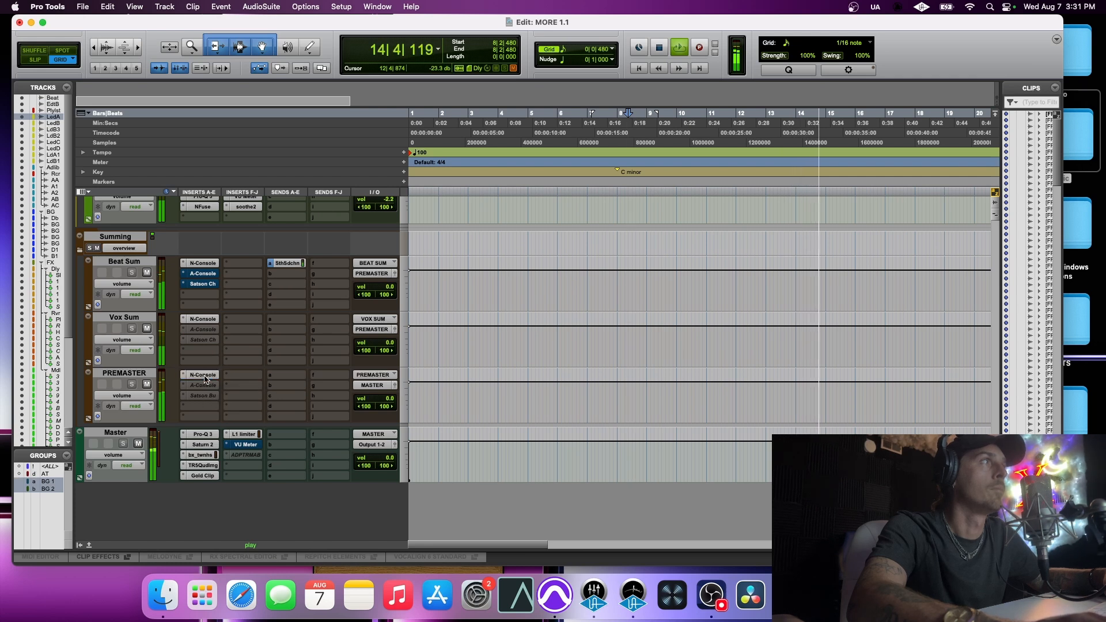
key("space")
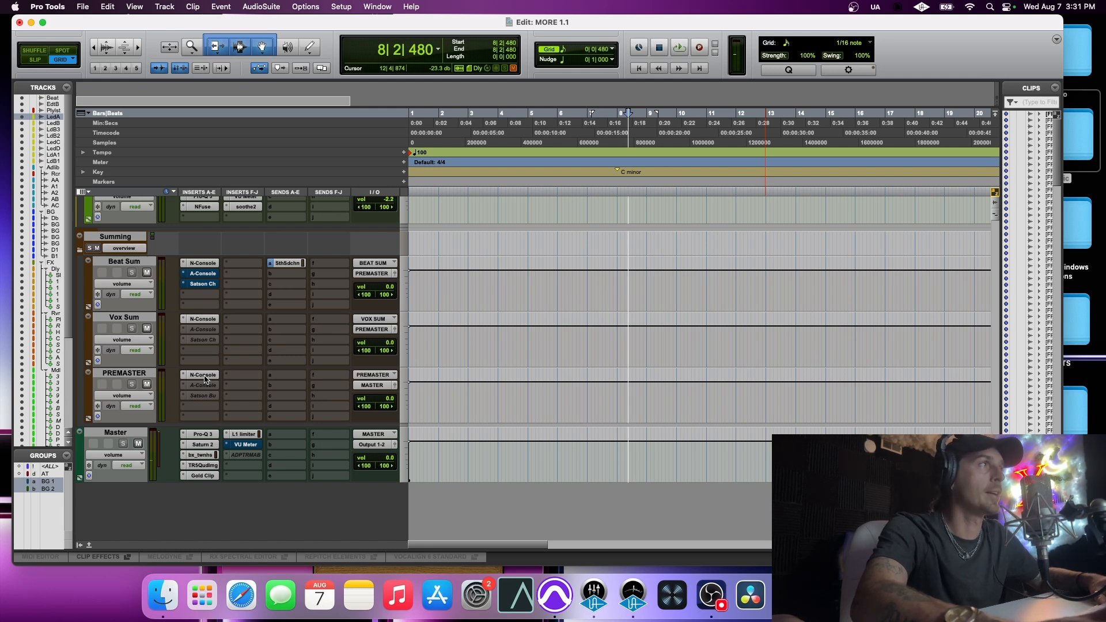
- Open the PREMASTER N-Console bus and raise its Beat fader to about 0 dB during playback
left_click(203, 375)
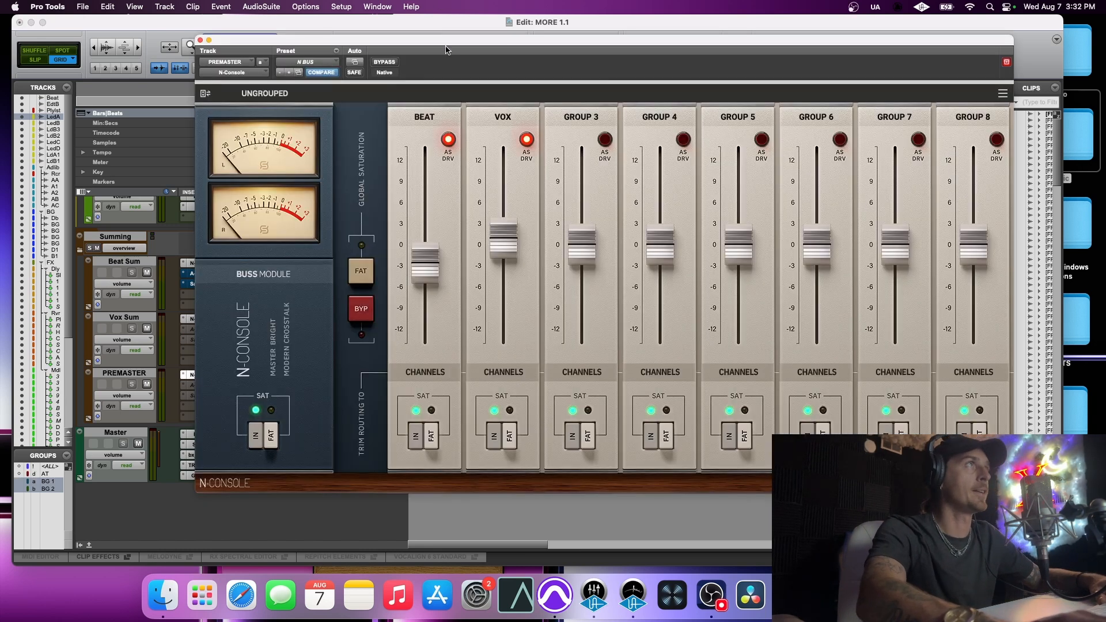
left_click_drag(446, 46, 406, 38)
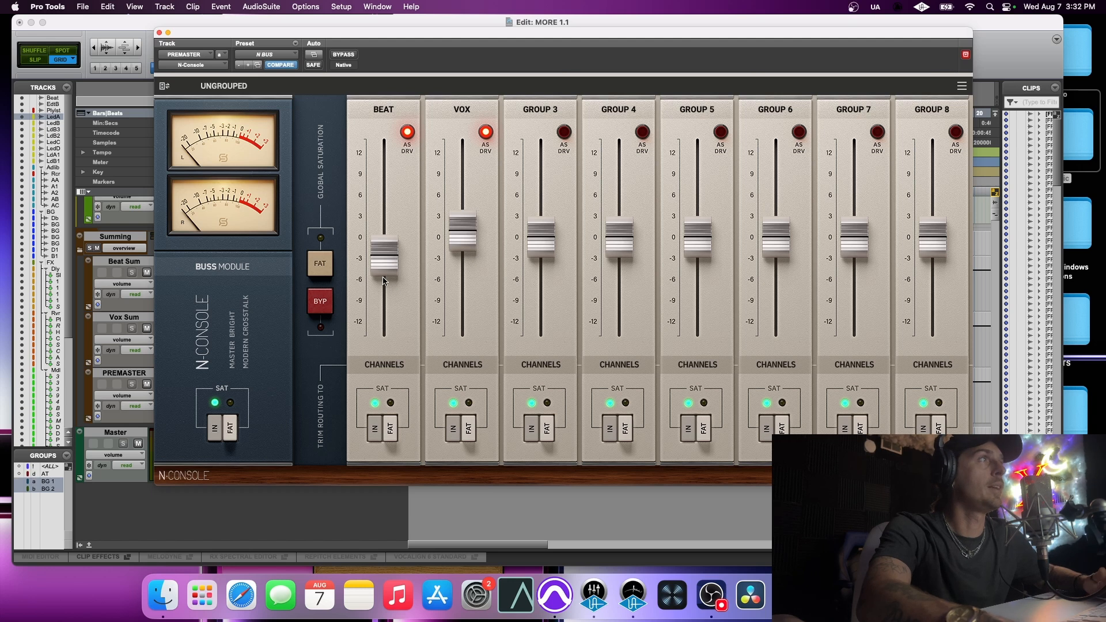
key("space")
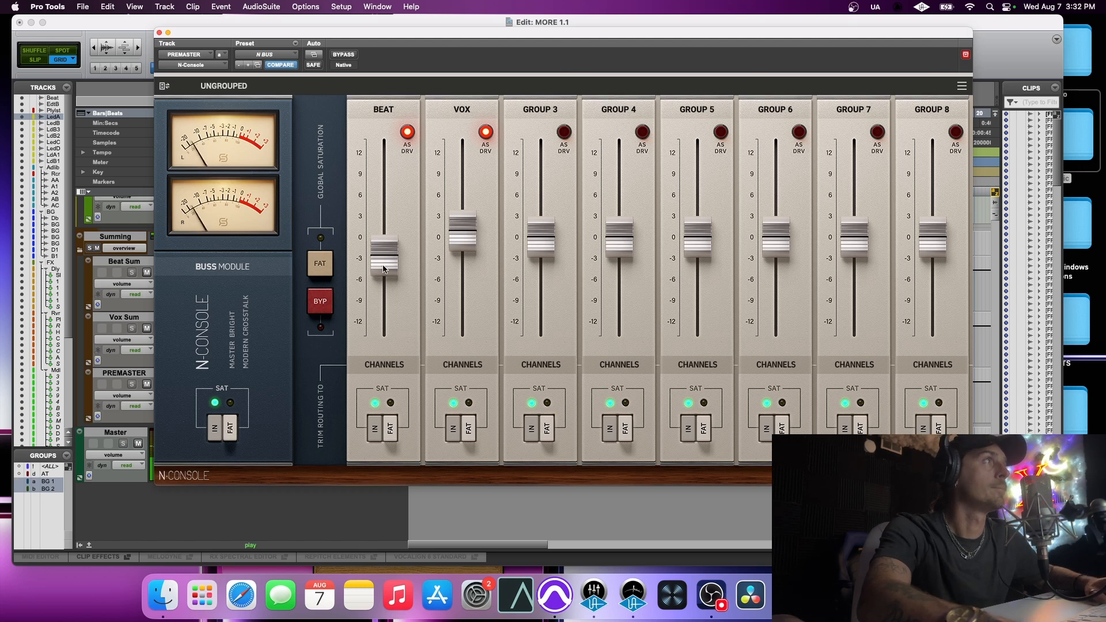
left_click_drag(384, 269, 387, 250)
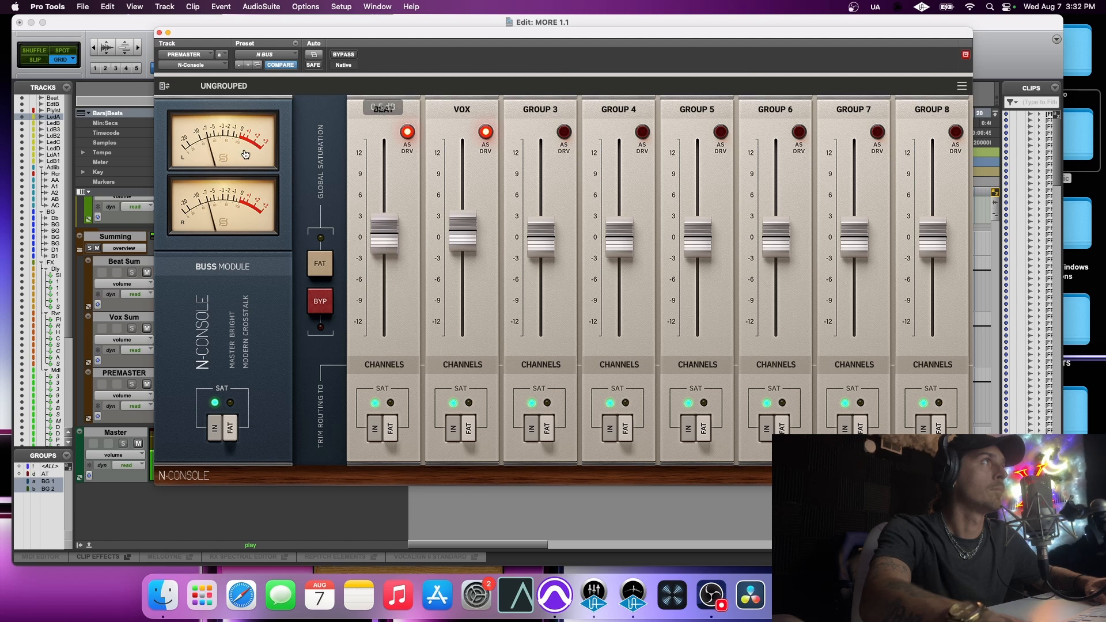
- Place the Beat Sum N-Console channel beside the PREMASTER bus module and inspect the channel's extra settings
left_click_drag(256, 34, 450, 24)
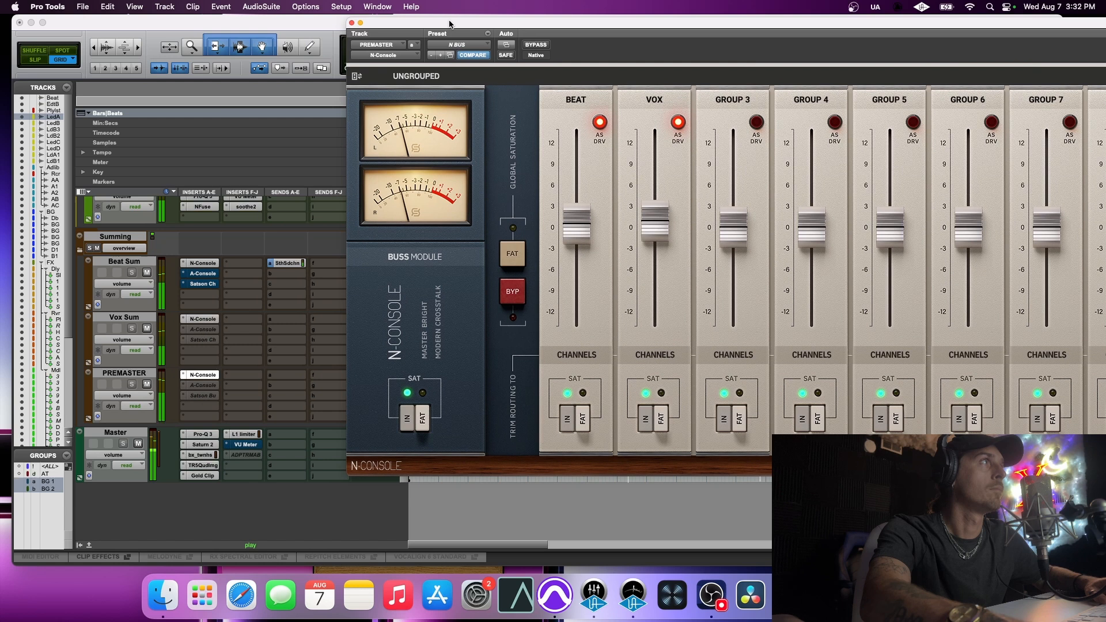
left_click(203, 262)
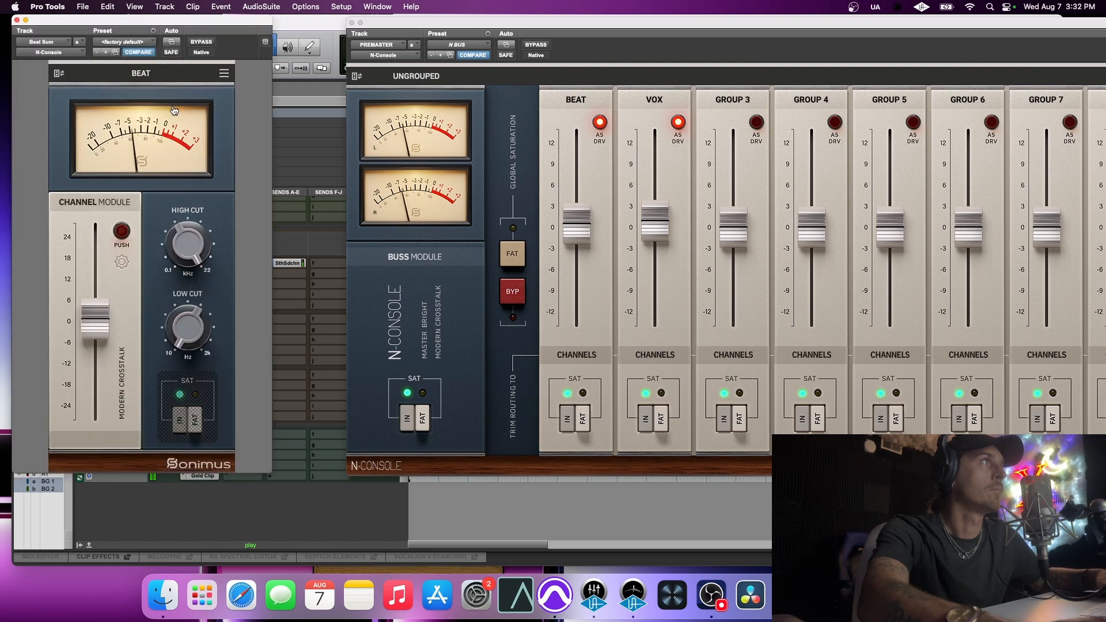
left_click(122, 262)
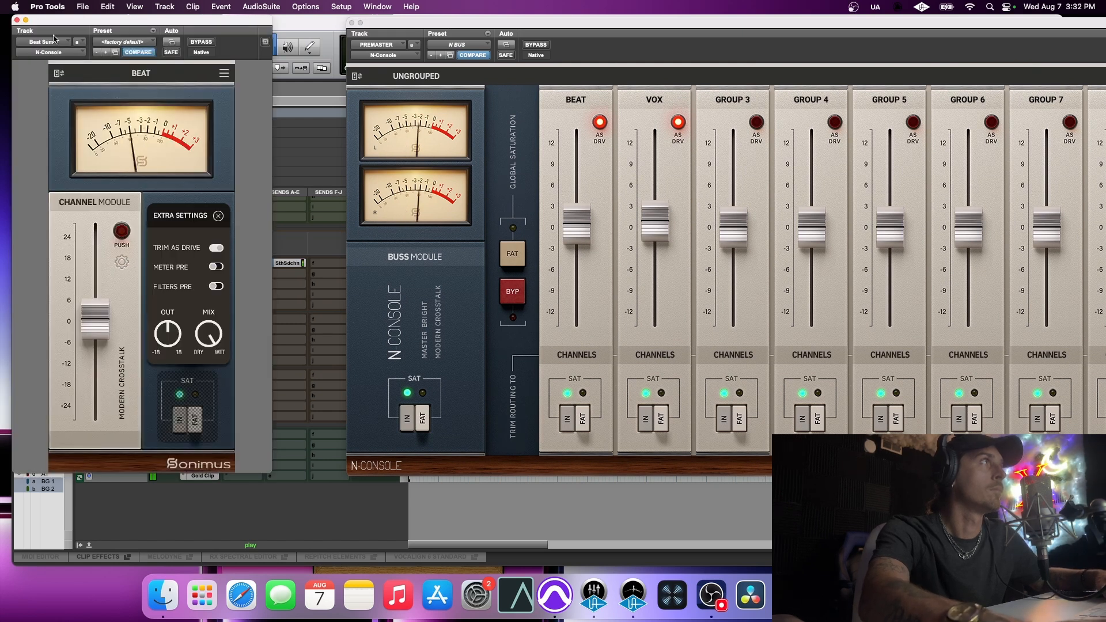
left_click(218, 216)
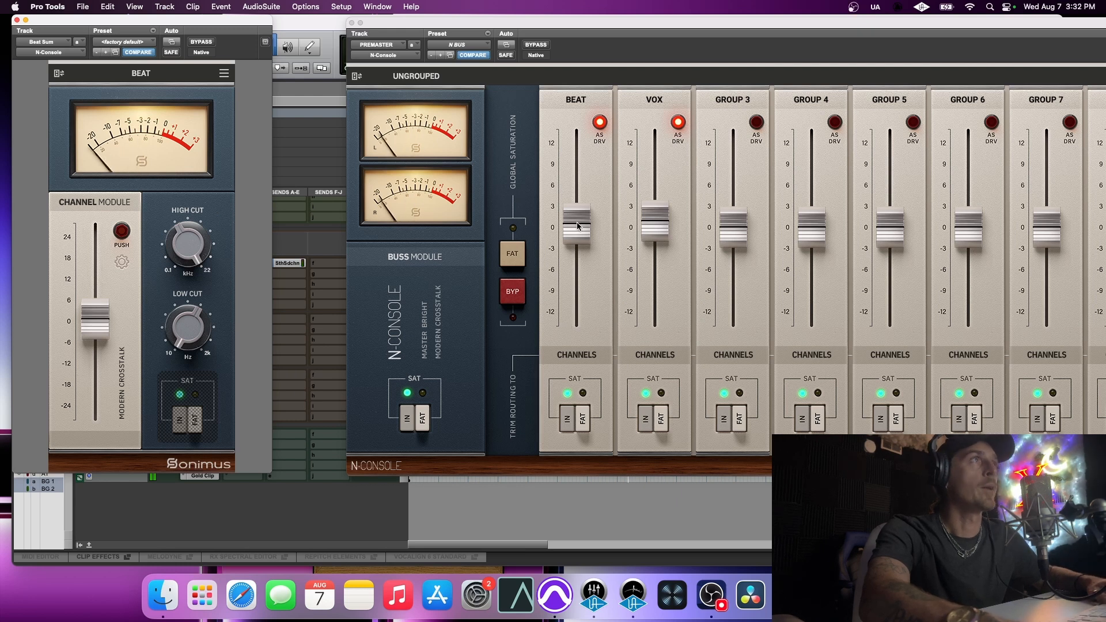
- Try lowering the Beat fader on the PREMASTER bus to about -12 dB, and undo the change
left_click_drag(570, 236, 572, 314)
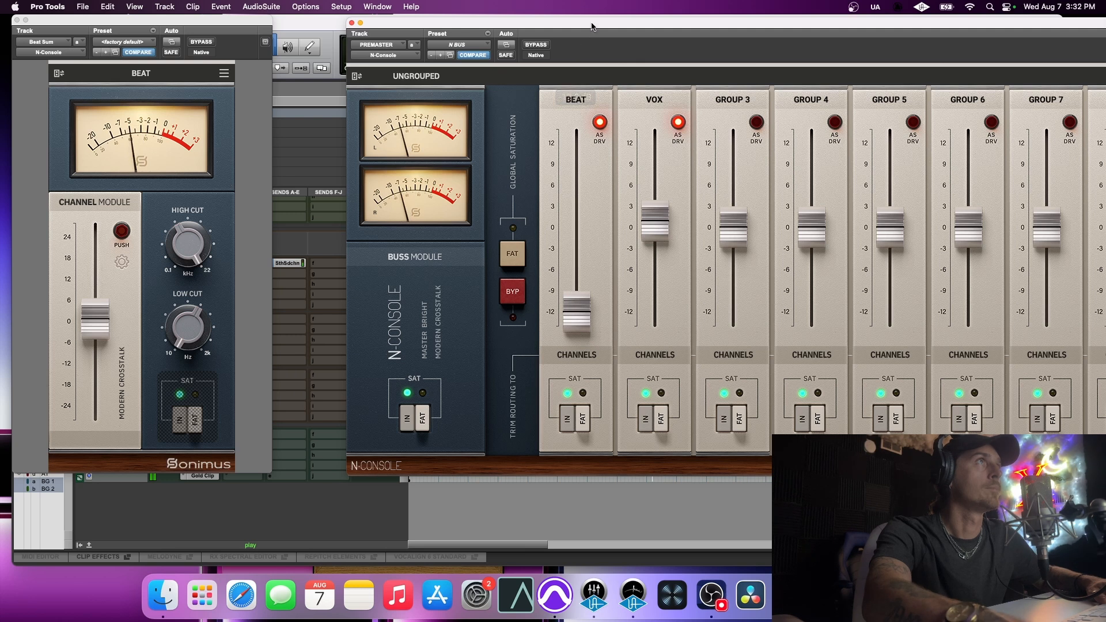
left_click_drag(592, 24, 428, 27)
left_click(988, 81)
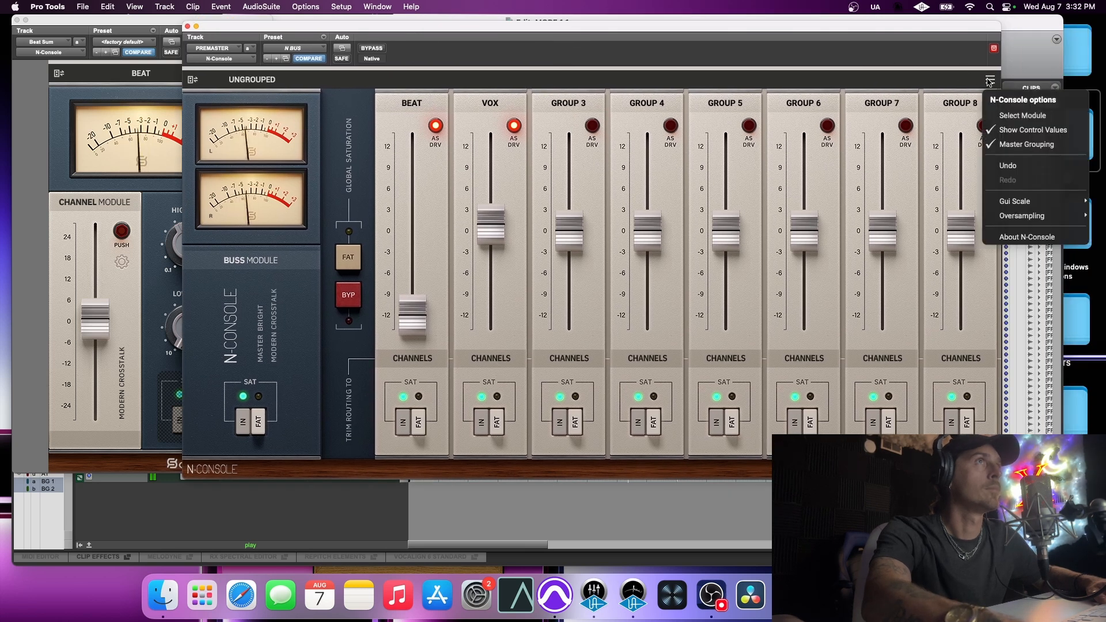
left_click(1018, 166)
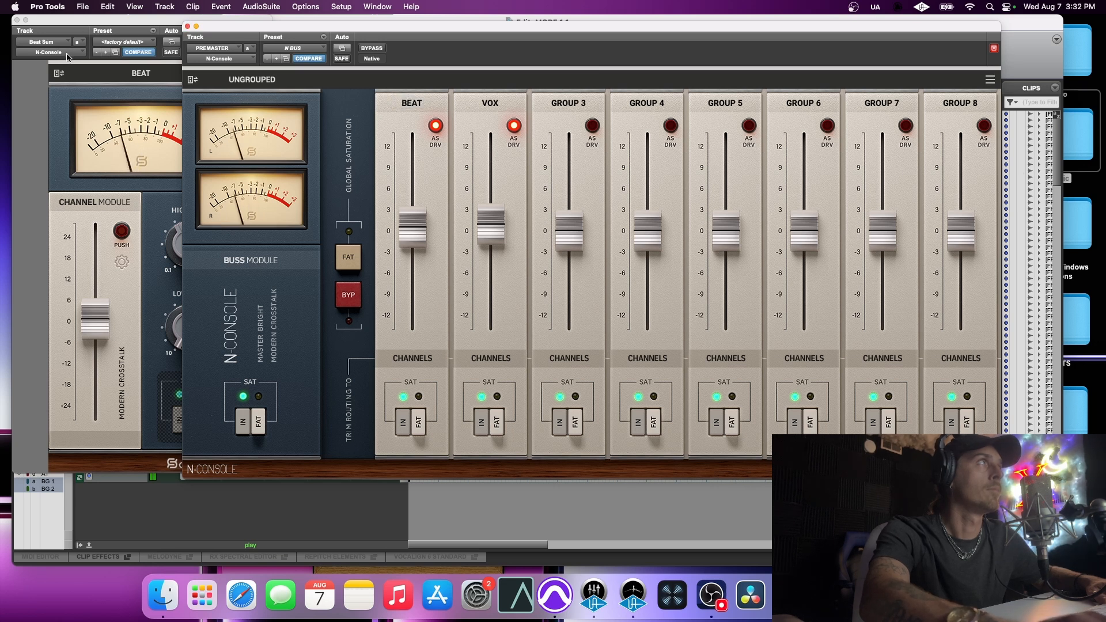
- Bring the Beat Sum N-Console channel window forward and close it
left_click(46, 29)
left_click_drag(45, 24, 77, 24)
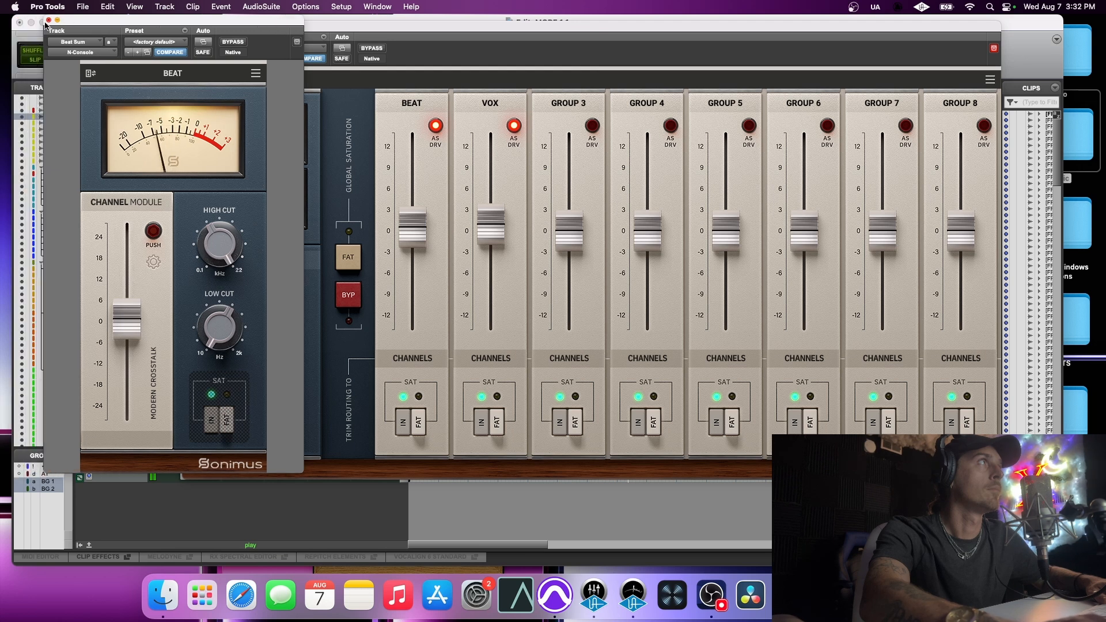
left_click(49, 20)
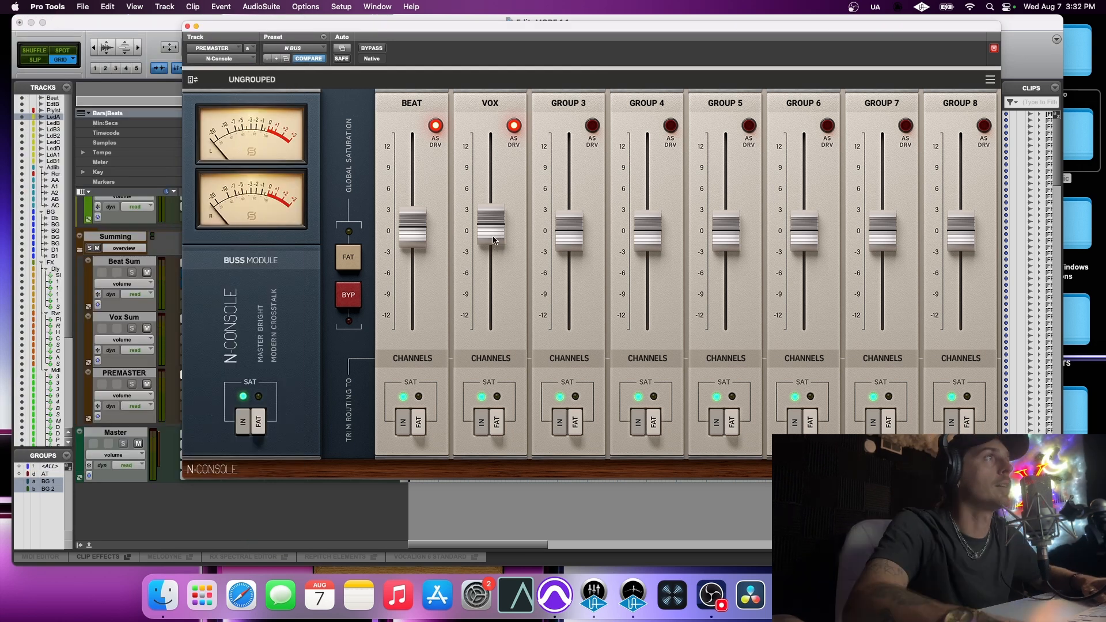
- Audition the Vox fader at about -12 dB on the PREMASTER bus during playback, and bring it back up to 2.1 dB
key("space")
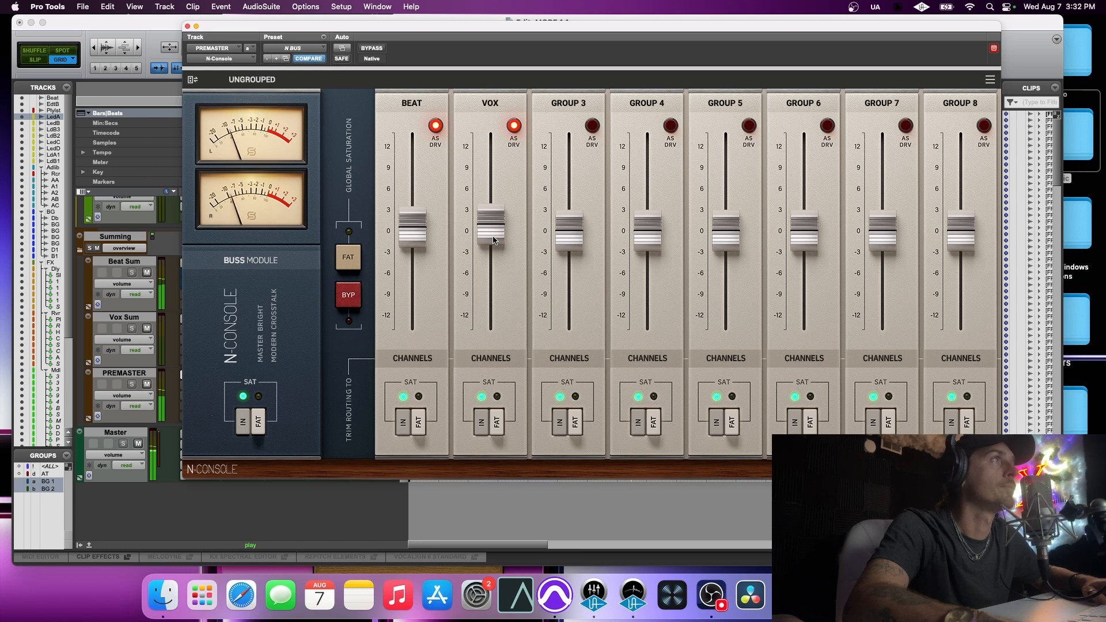
left_click_drag(493, 240, 506, 340)
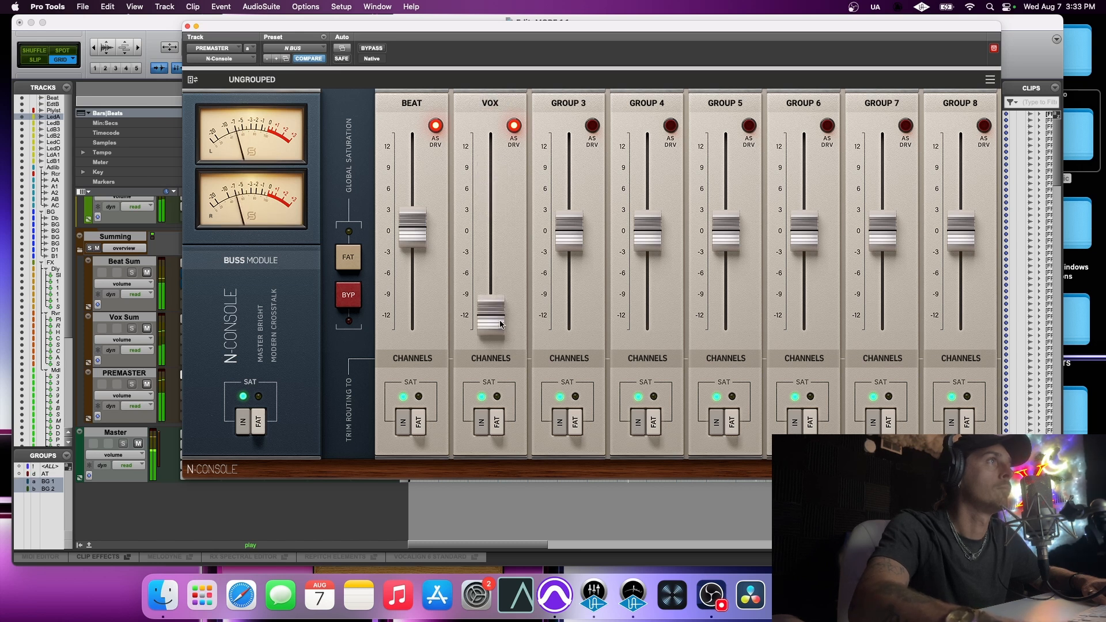
left_click_drag(500, 324, 487, 374)
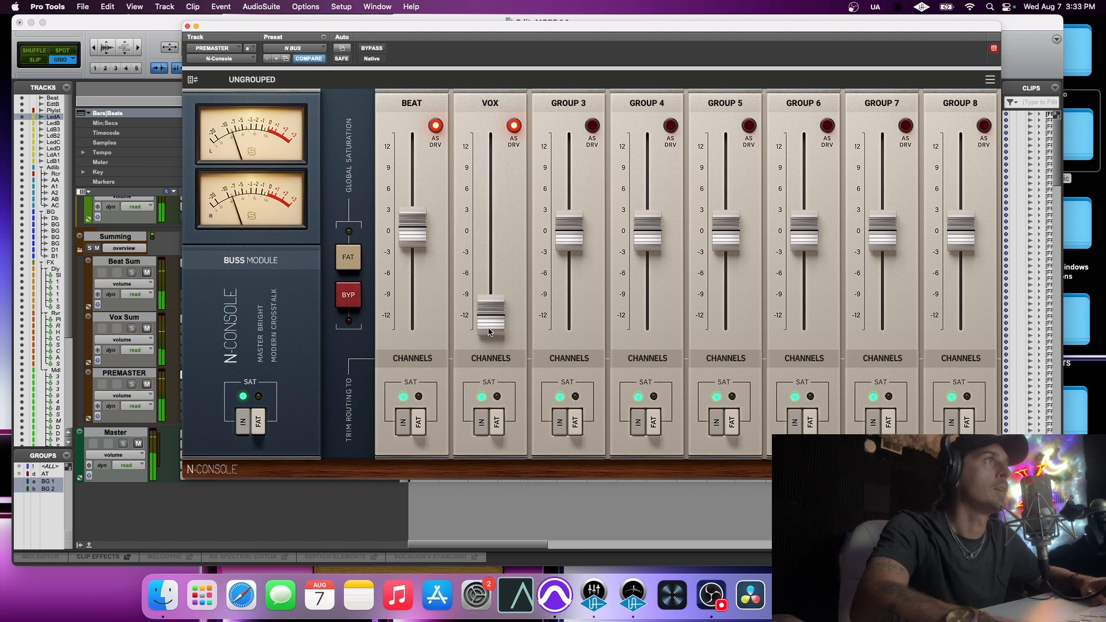
left_click_drag(493, 328, 491, 230)
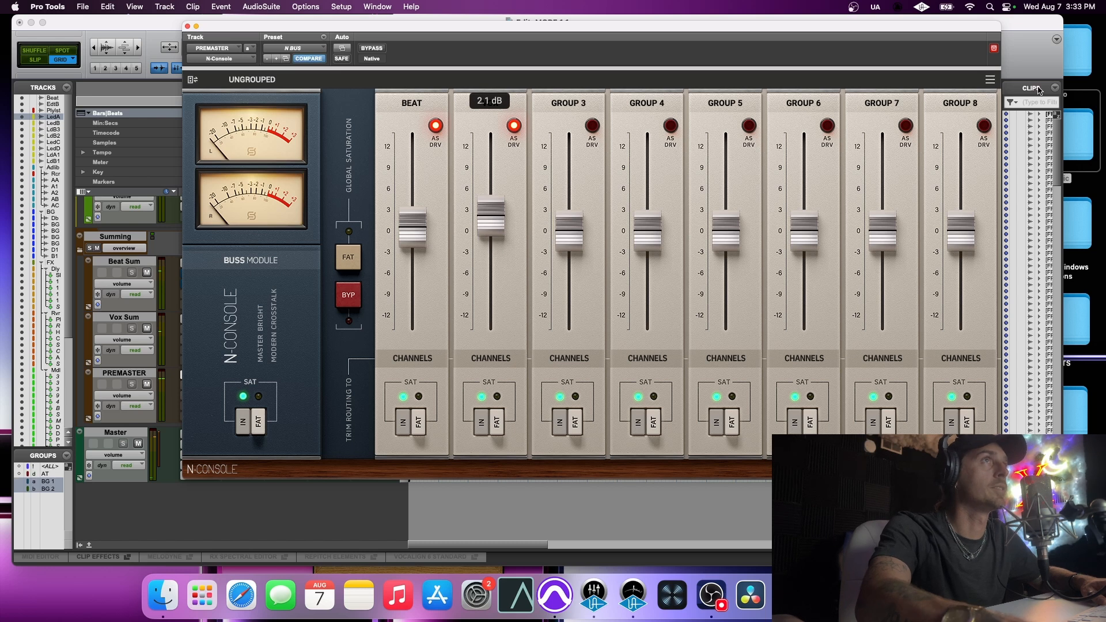
- Undo the last five Vox fader moves on the PREMASTER N-Console bus
left_click(988, 81)
left_click(1007, 166)
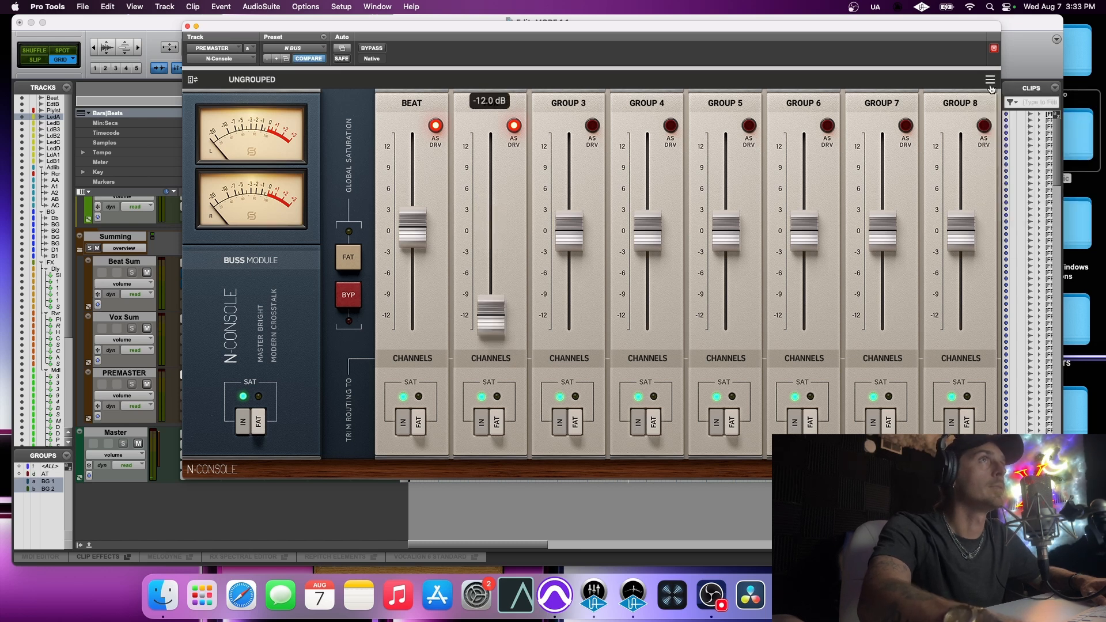
left_click(989, 80)
left_click(1007, 165)
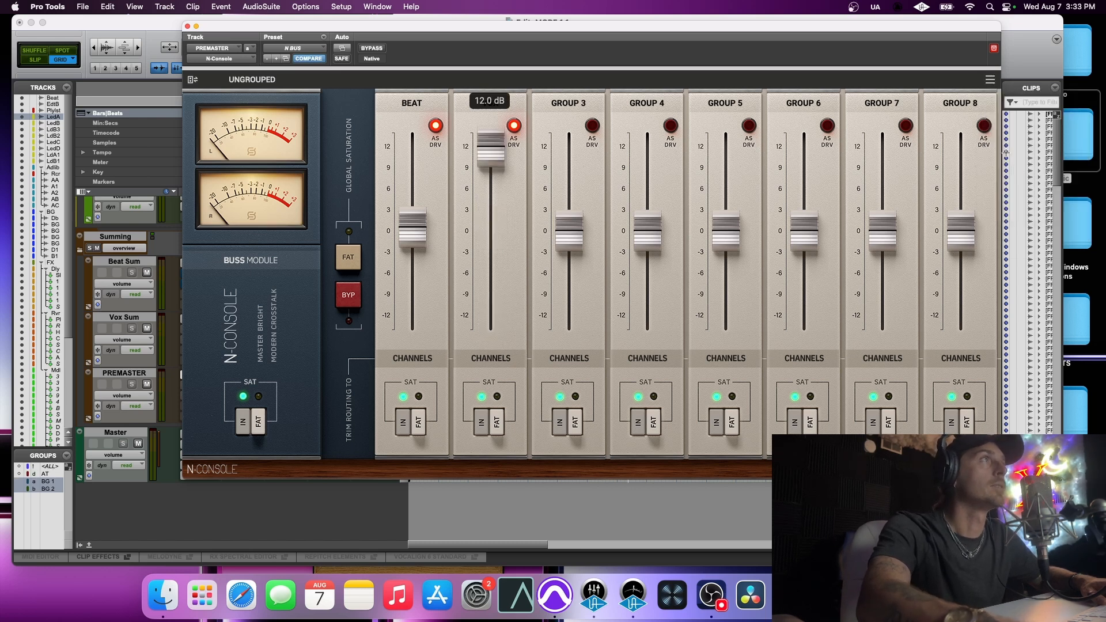
left_click(989, 81)
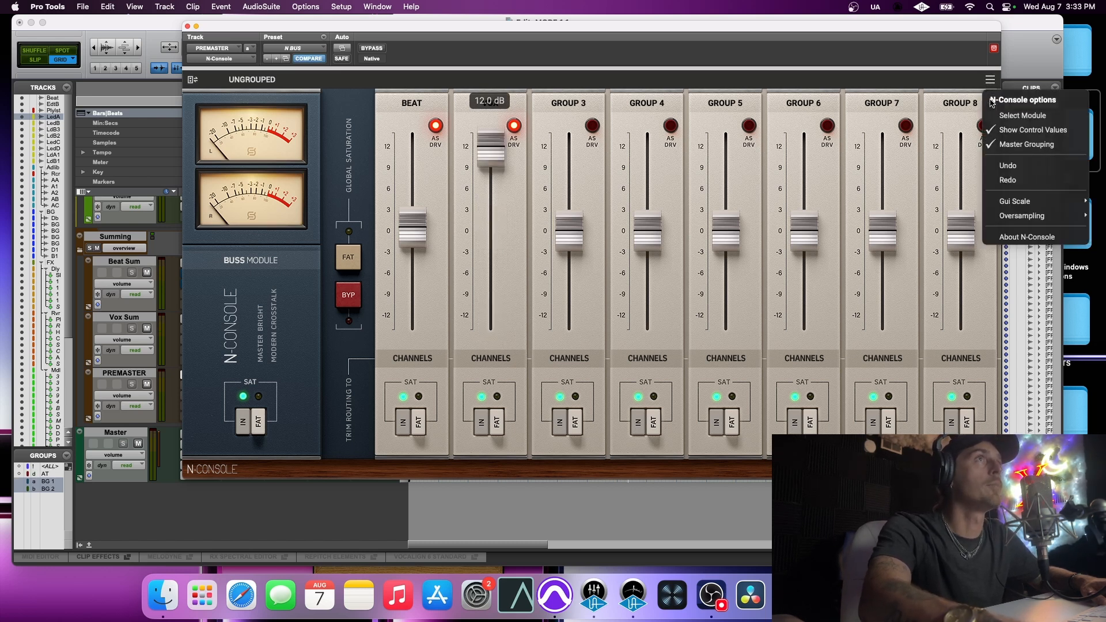
left_click(1009, 167)
left_click(989, 81)
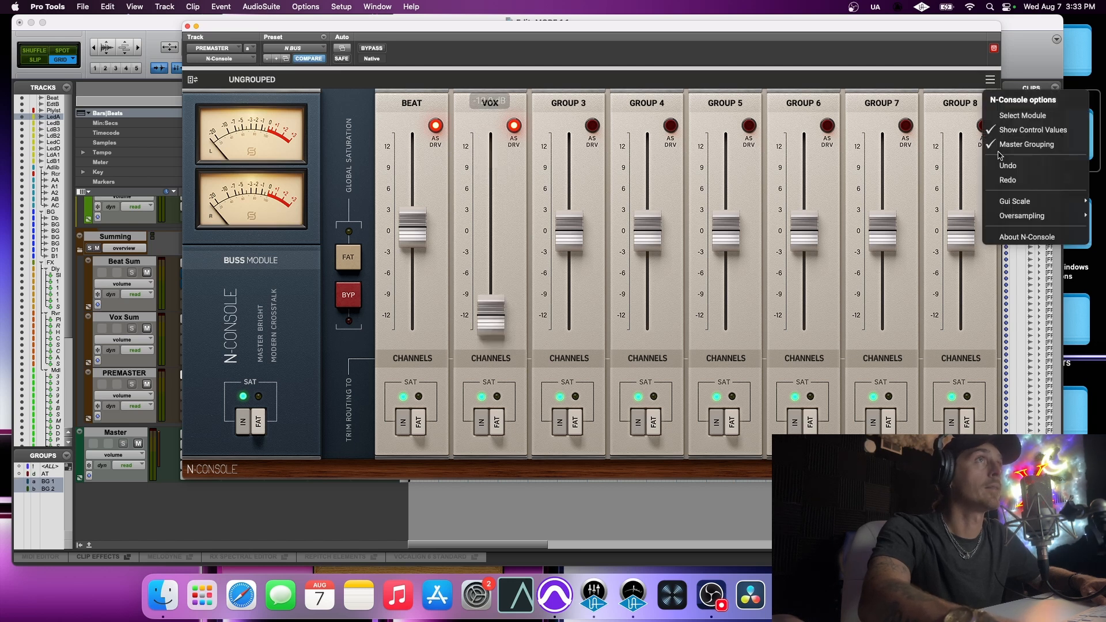
left_click(1001, 164)
left_click(990, 80)
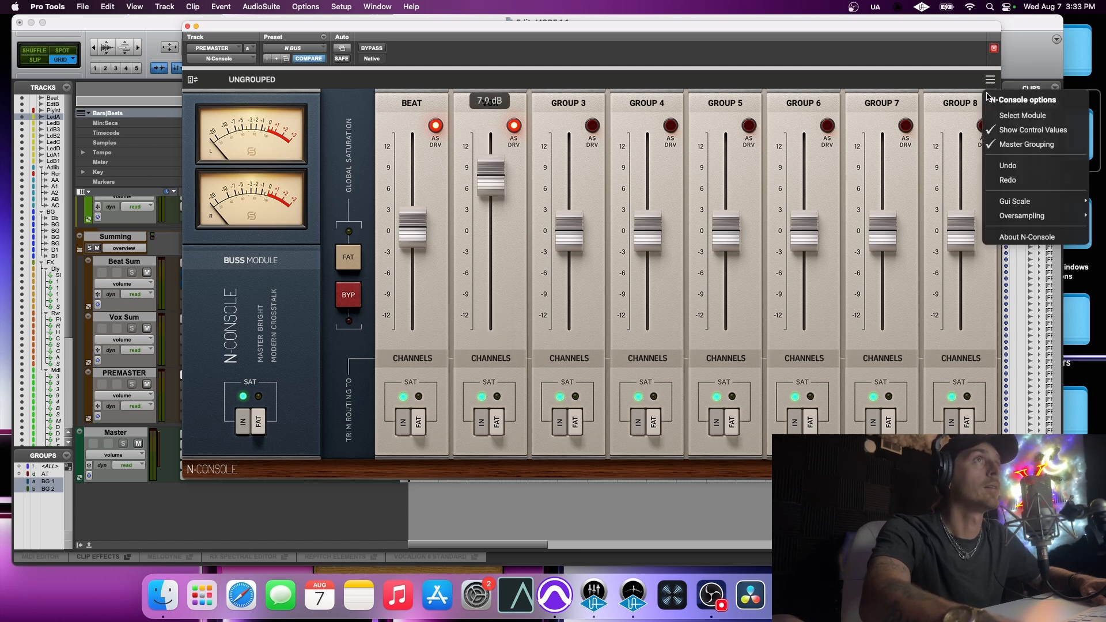
left_click(1002, 165)
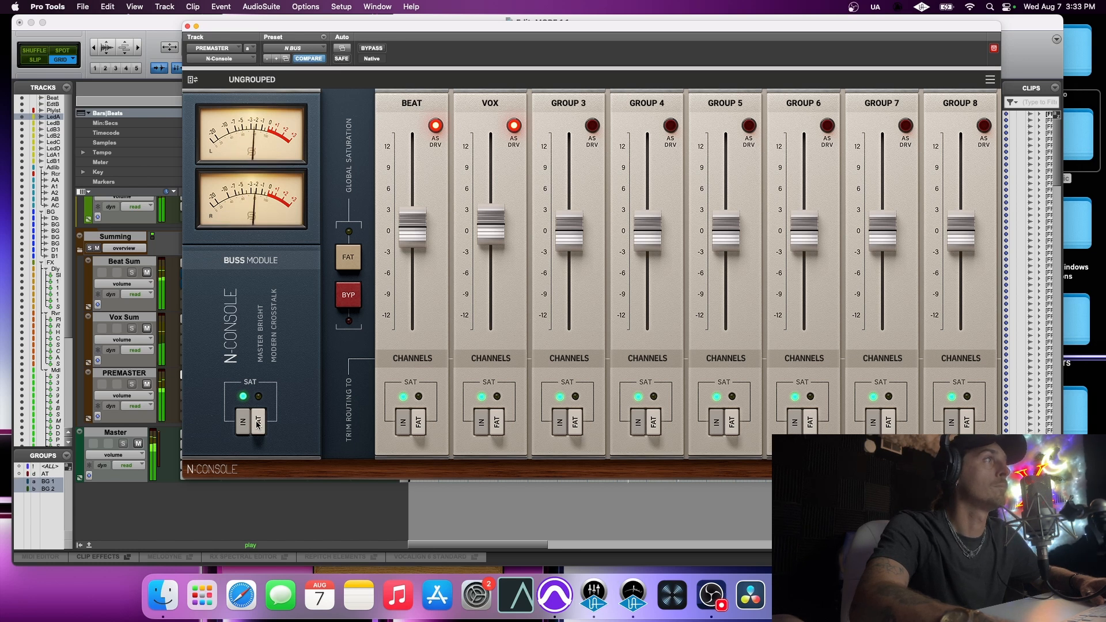
- Audition FAT saturation during playback on the N-Console bus, the Beat and Vox channels, and globally, switching each off again
left_click(257, 423)
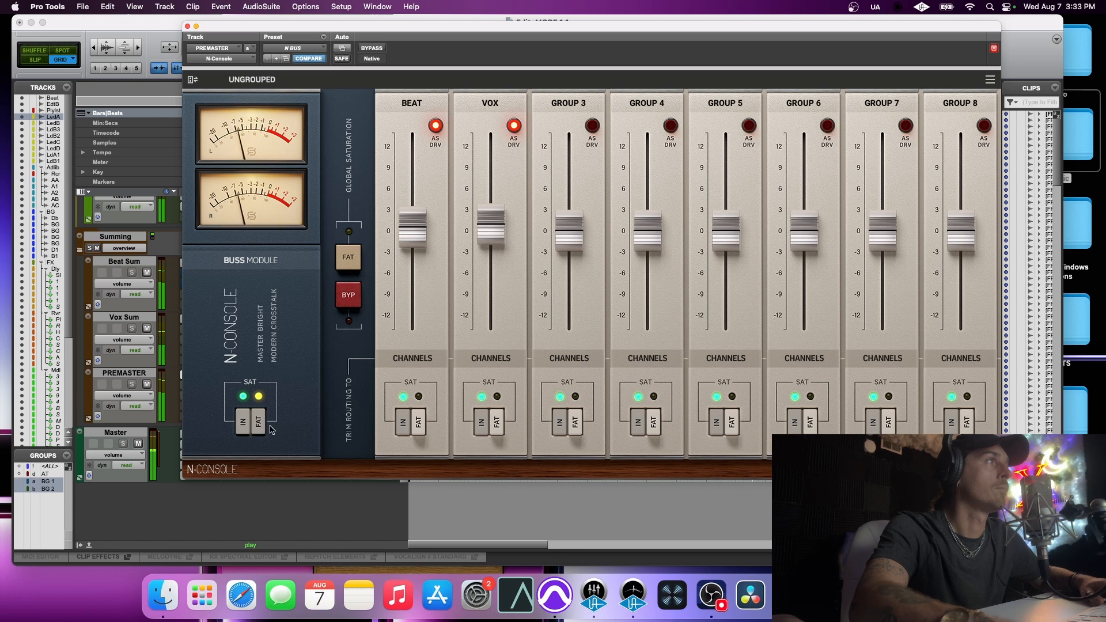
left_click(257, 423)
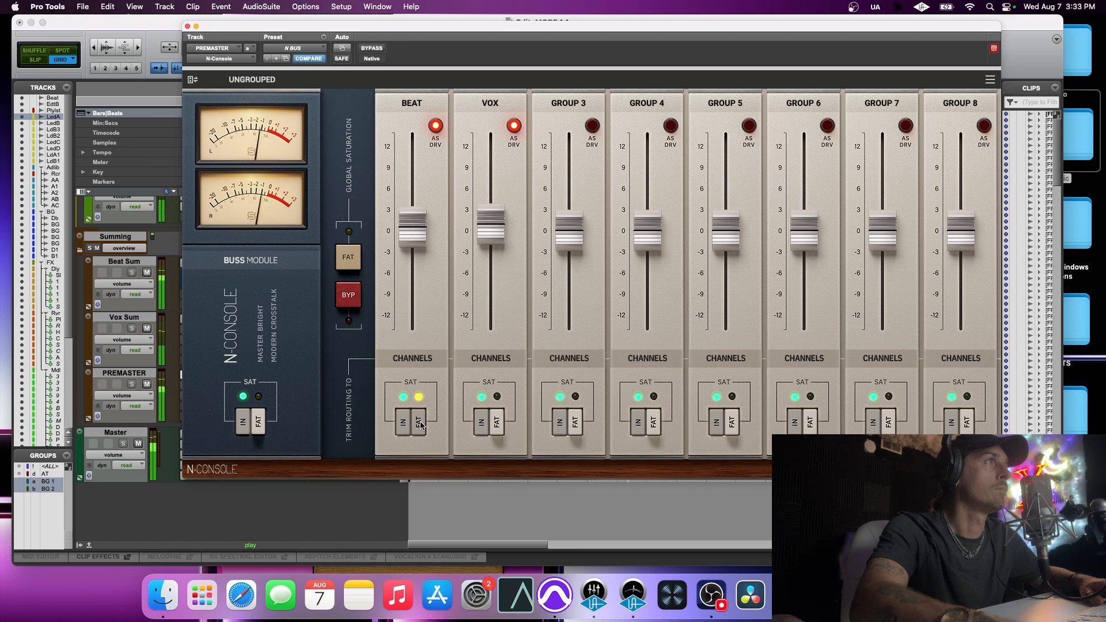
left_click(497, 425)
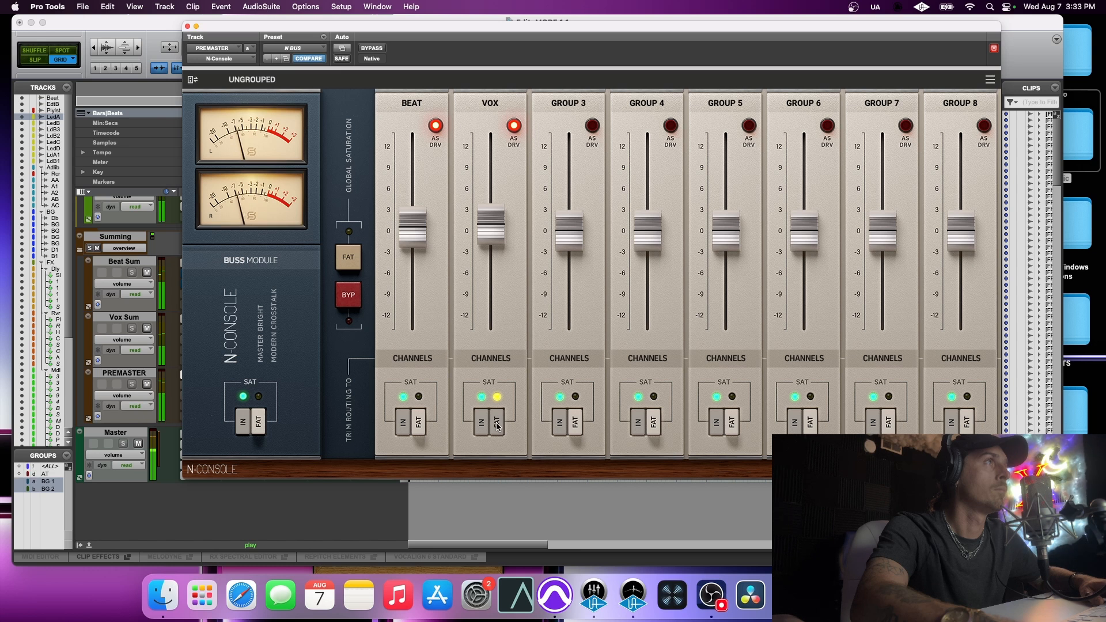
left_click(497, 425)
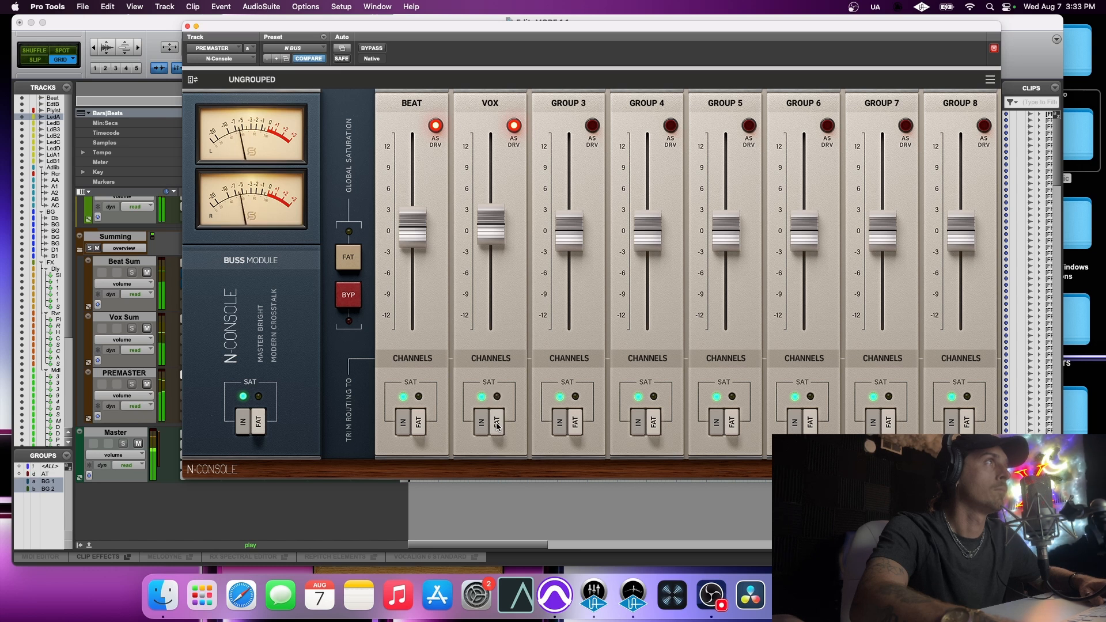
left_click(497, 425)
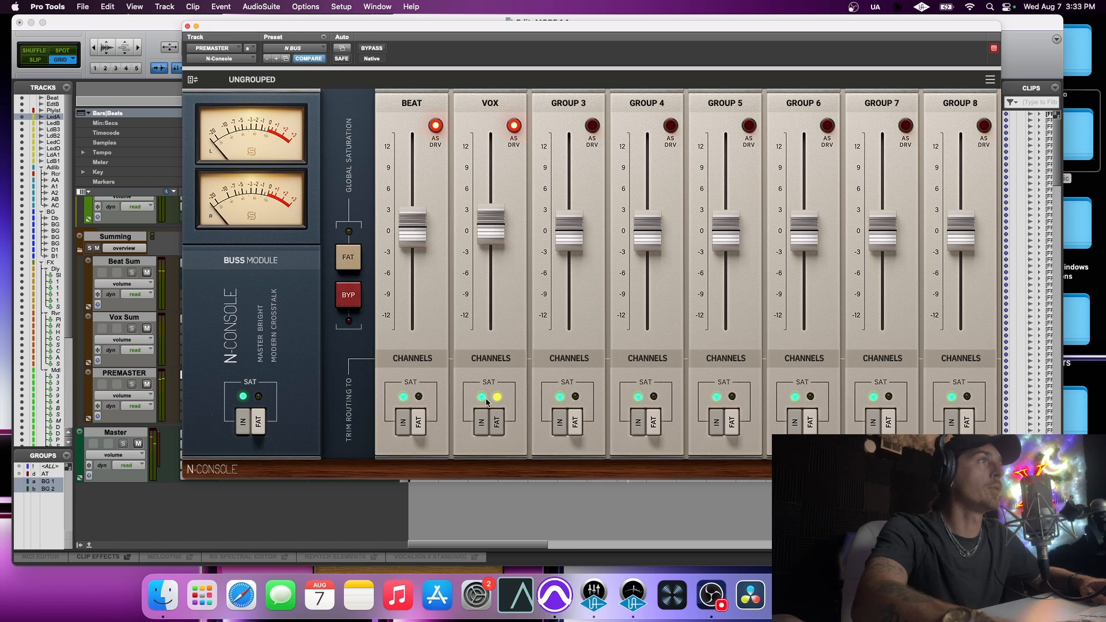
left_click(497, 424)
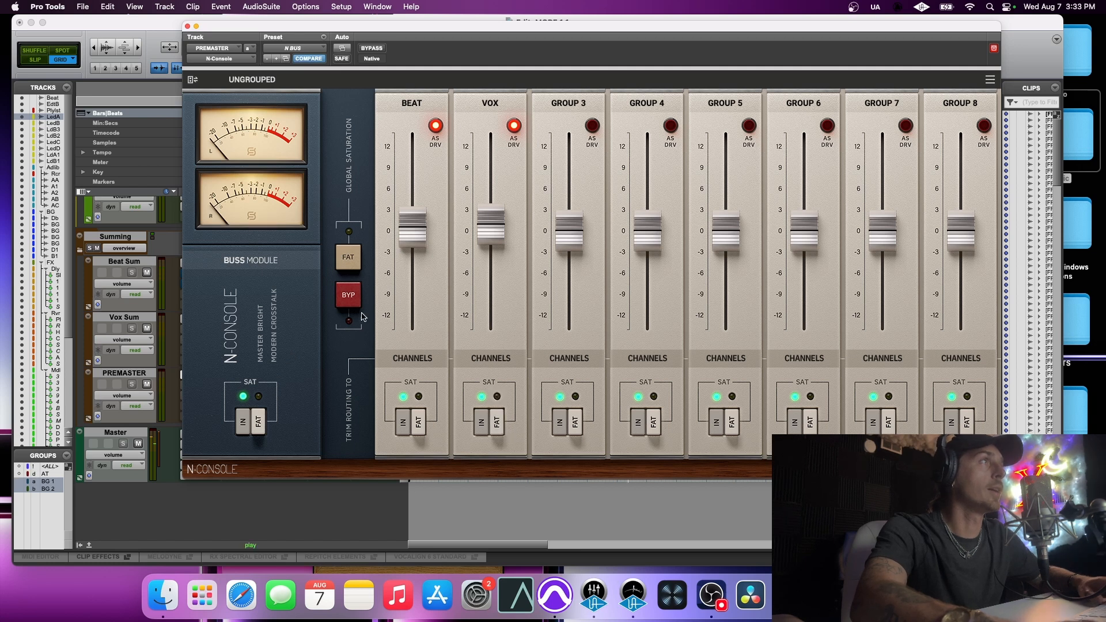
left_click(348, 259)
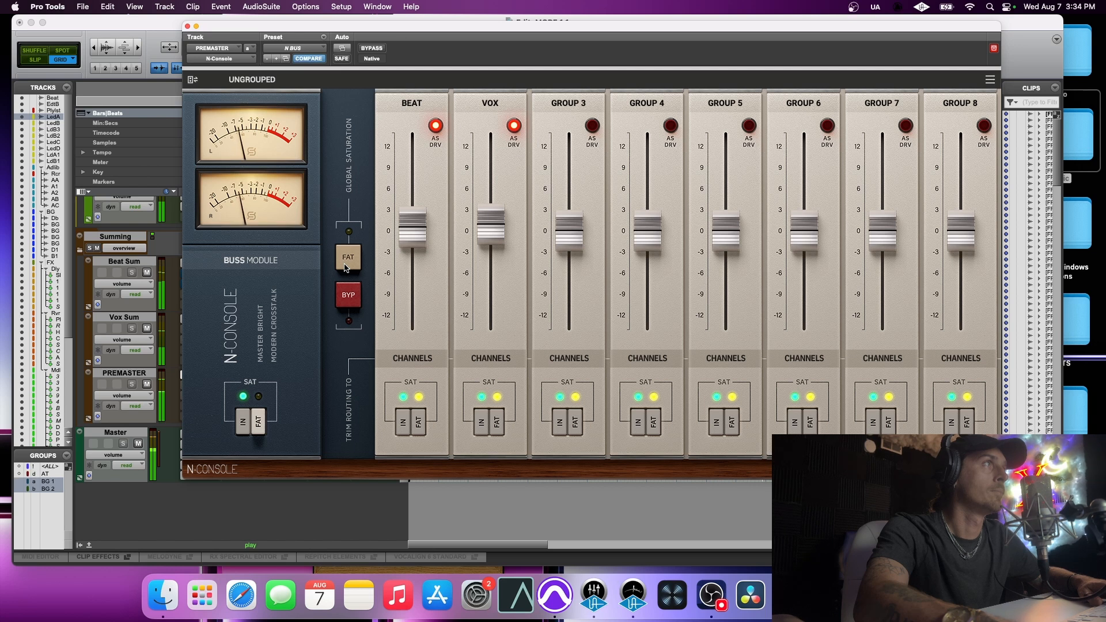
left_click(346, 268)
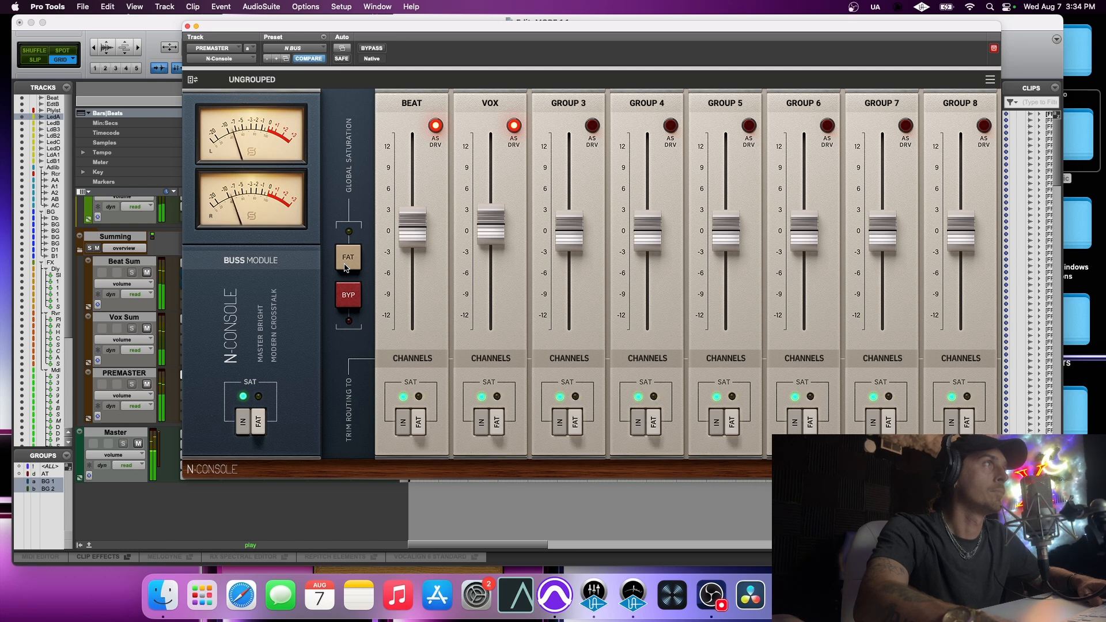
- Close the bus module window, bypass N-Console, and enable A-Console on the Beat Sum, Vox Sum and PREMASTER tracks
left_click(187, 27)
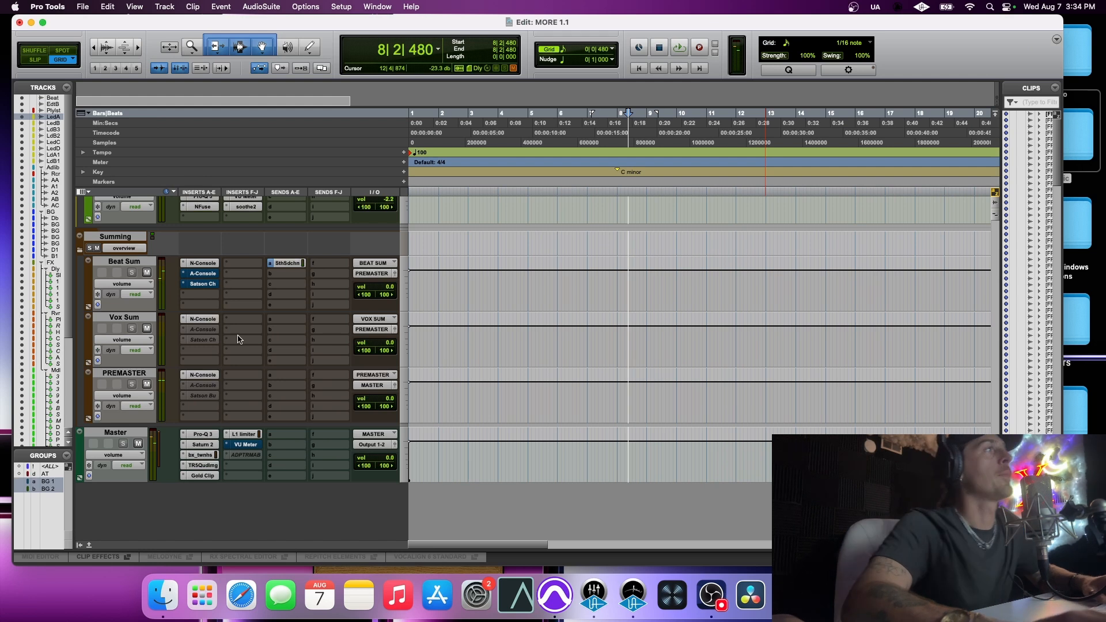
left_click(201, 264)
left_click(188, 27)
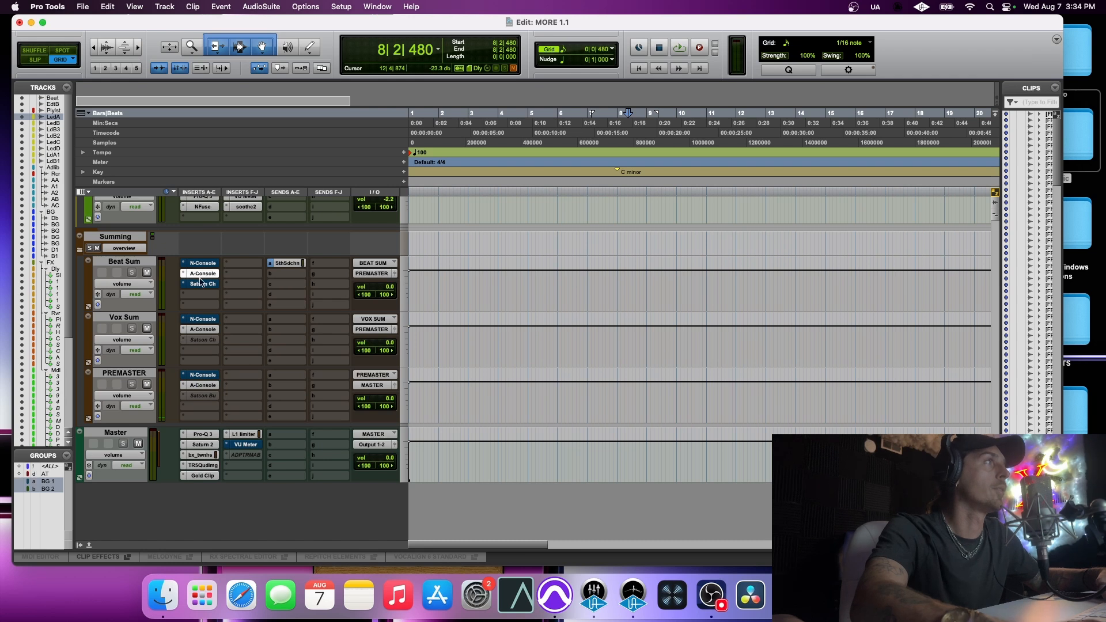
- Set the Beat Sum A-Console fader to 0 and check the Vox Sum channel's Trim As Drive and filter position options
left_click(201, 274)
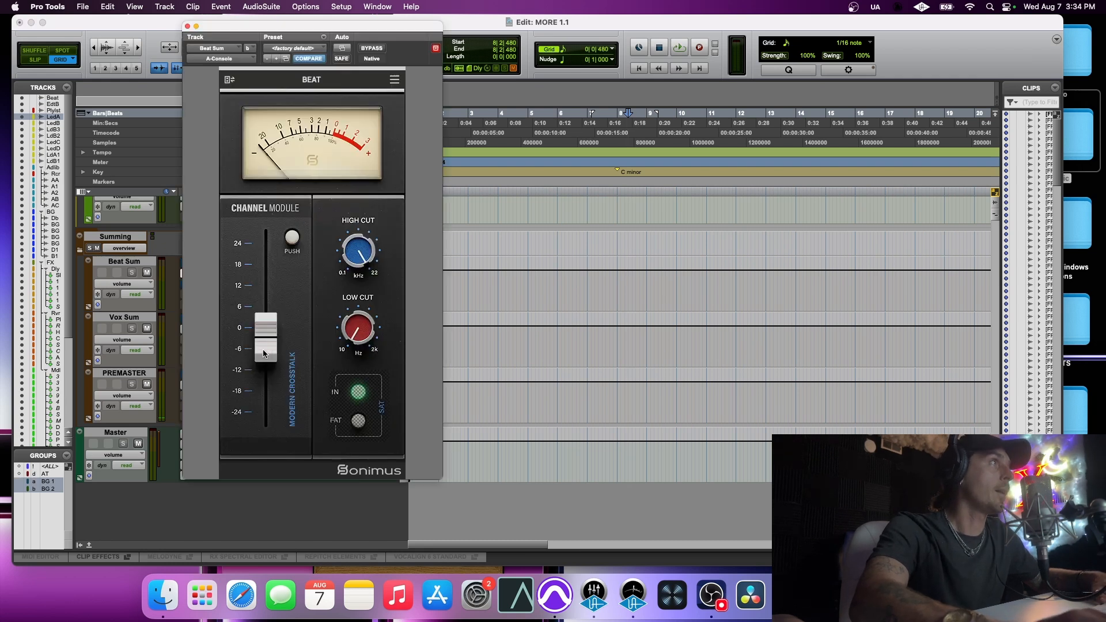
left_click_drag(262, 345, 263, 330)
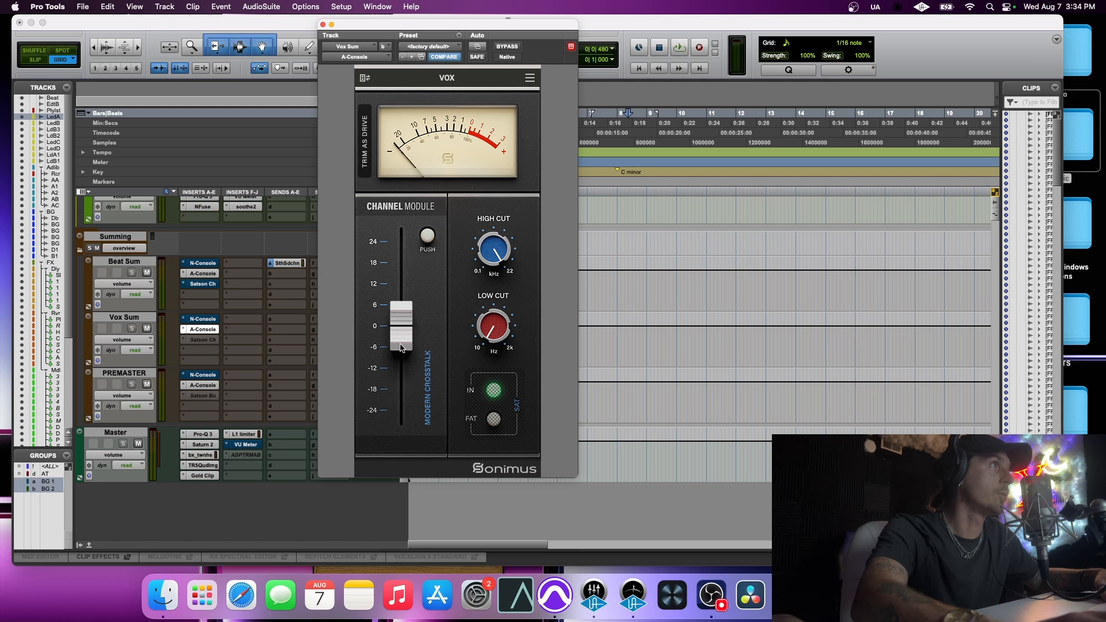
mouse_move(404, 343)
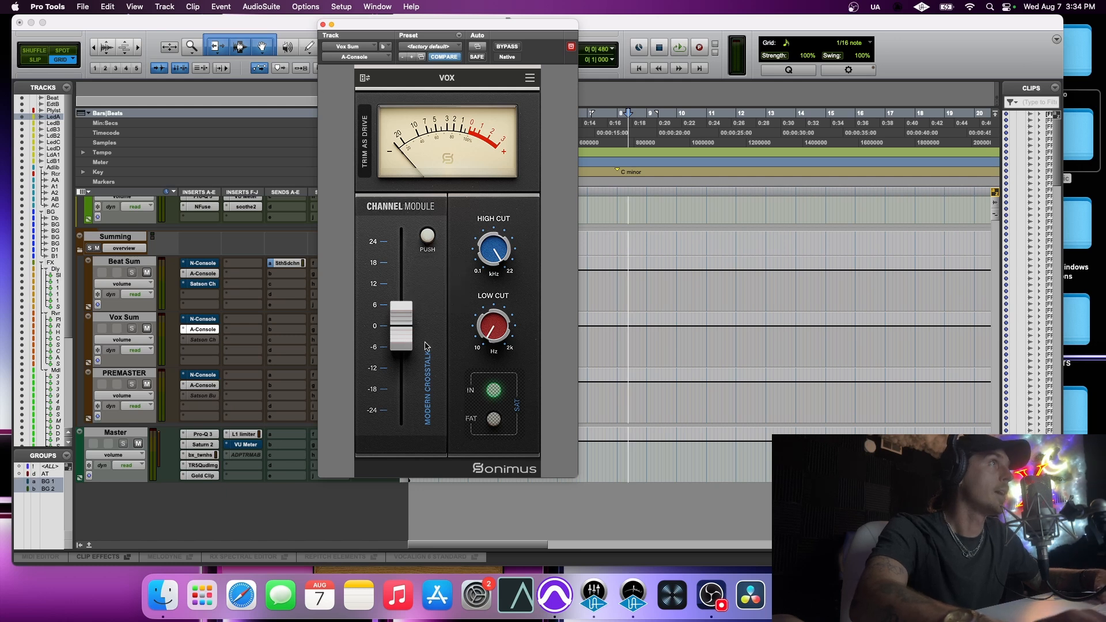
right_click(436, 296)
mouse_move(457, 331)
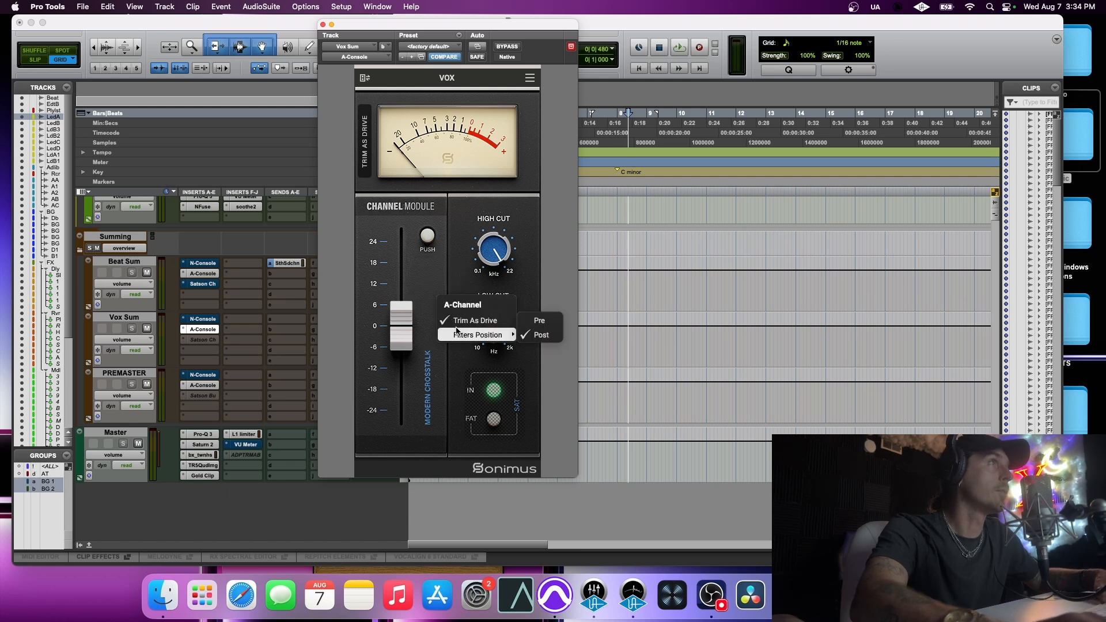
- Enable Trim As Drive on the Beat Sum A-Console channel and check its stereo crosstalk options
left_click(192, 275)
right_click(437, 283)
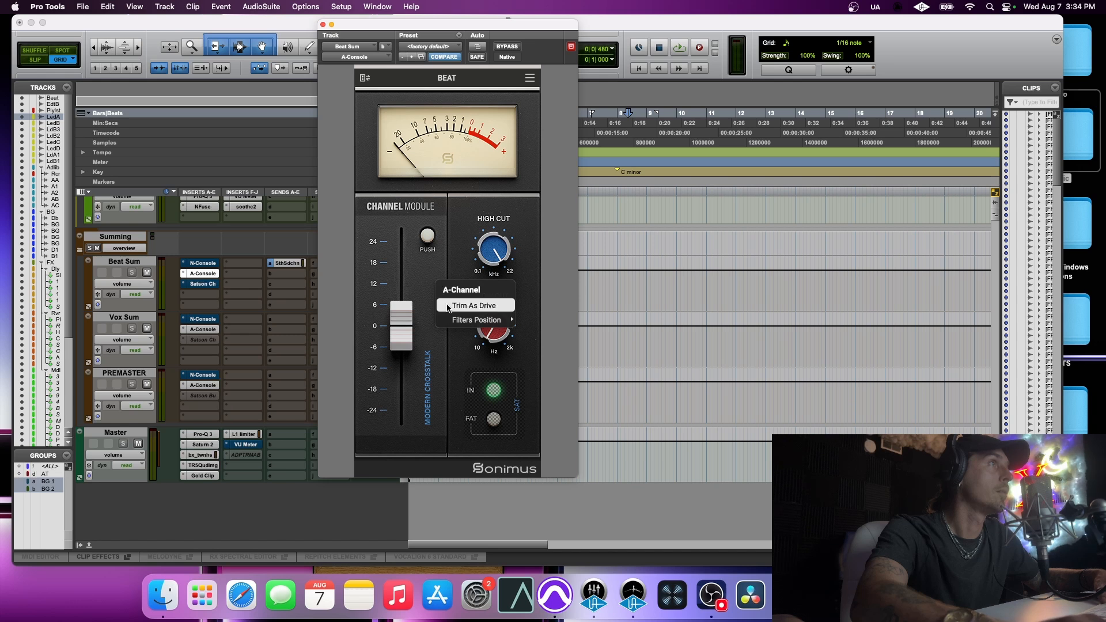
left_click(448, 306)
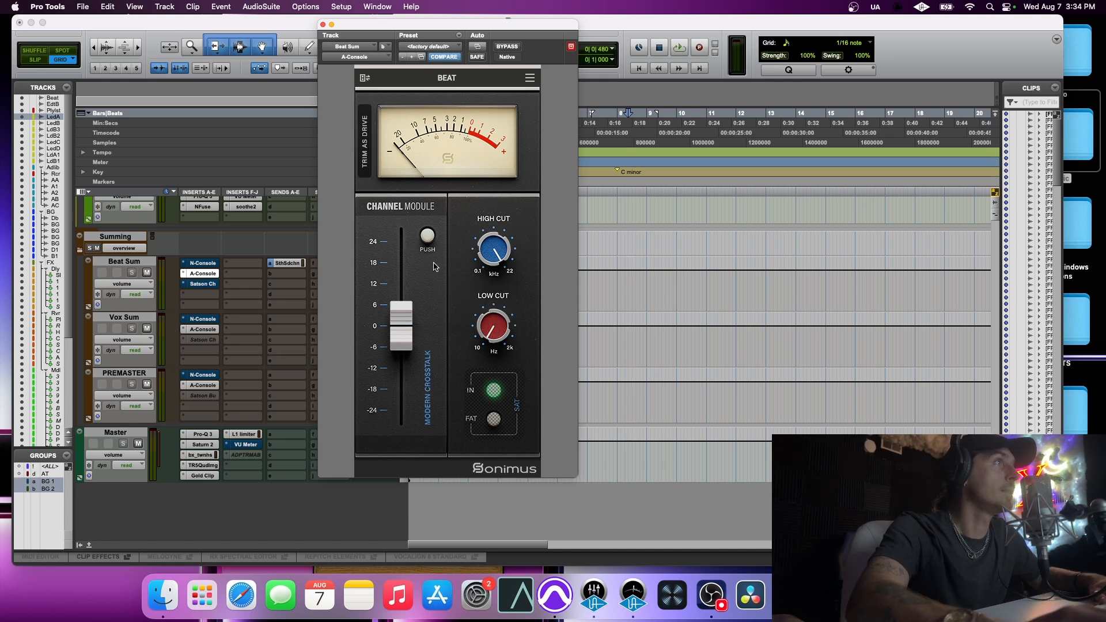
left_click(428, 381)
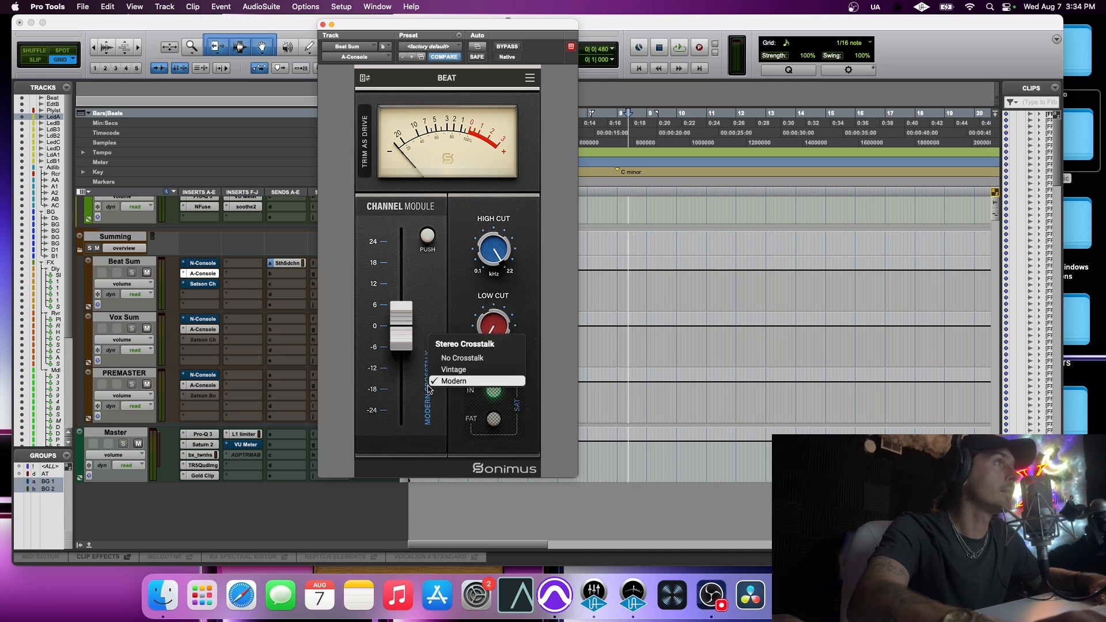
left_click(437, 274)
- Open the PREMASTER A-Console bus module and reset its Vox and Beat faders to 0.0 dB
left_click(198, 389)
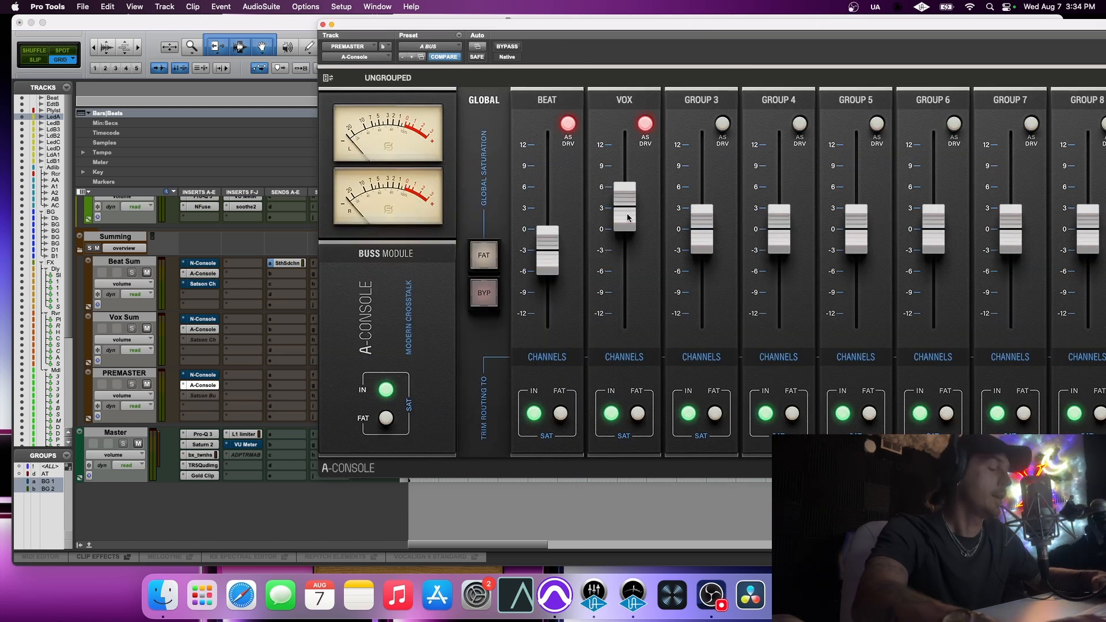
left_click(627, 217, "alt")
left_click(538, 251, "alt")
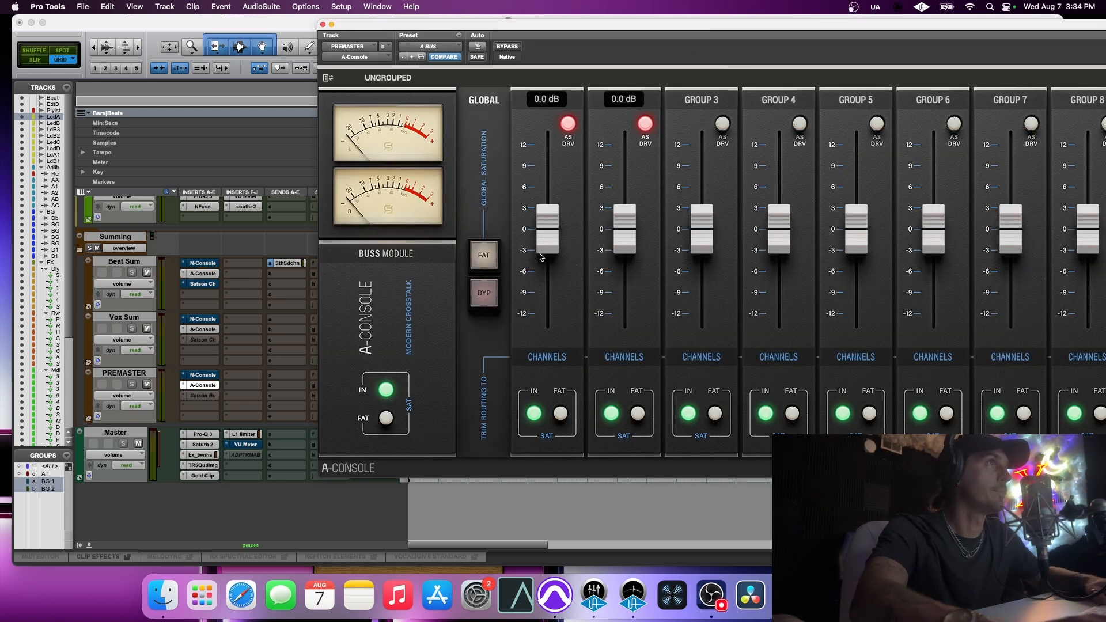
- During playback, raise the A-Console bus faders to 1.4 dB for Beat and 2.0 dB for Vox
key("space")
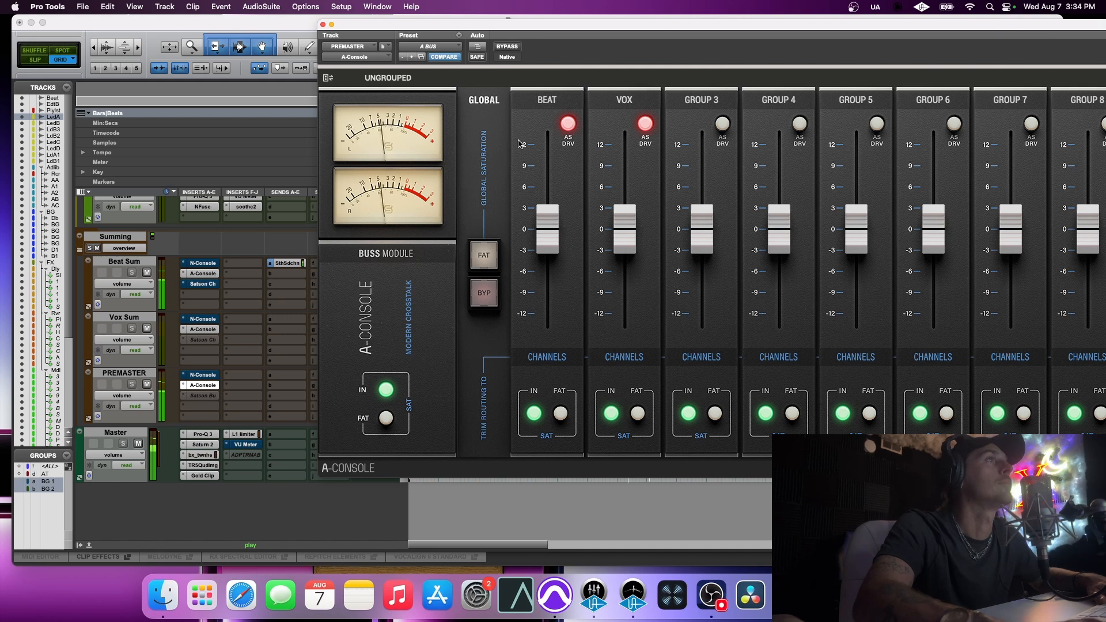
left_click_drag(531, 29, 419, 37)
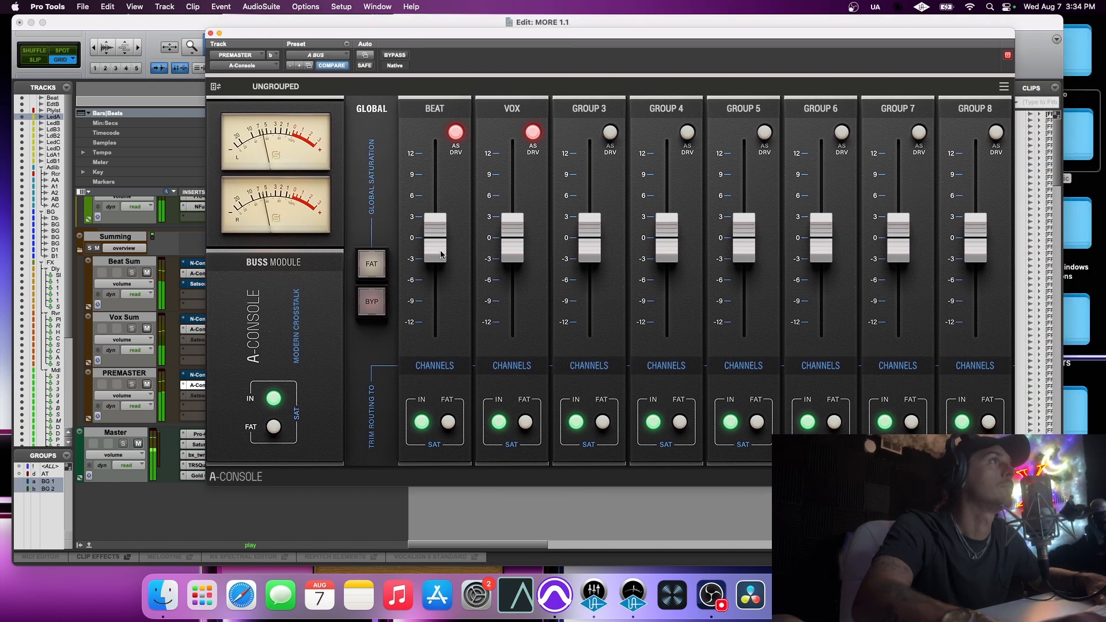
left_click_drag(439, 255, 440, 247)
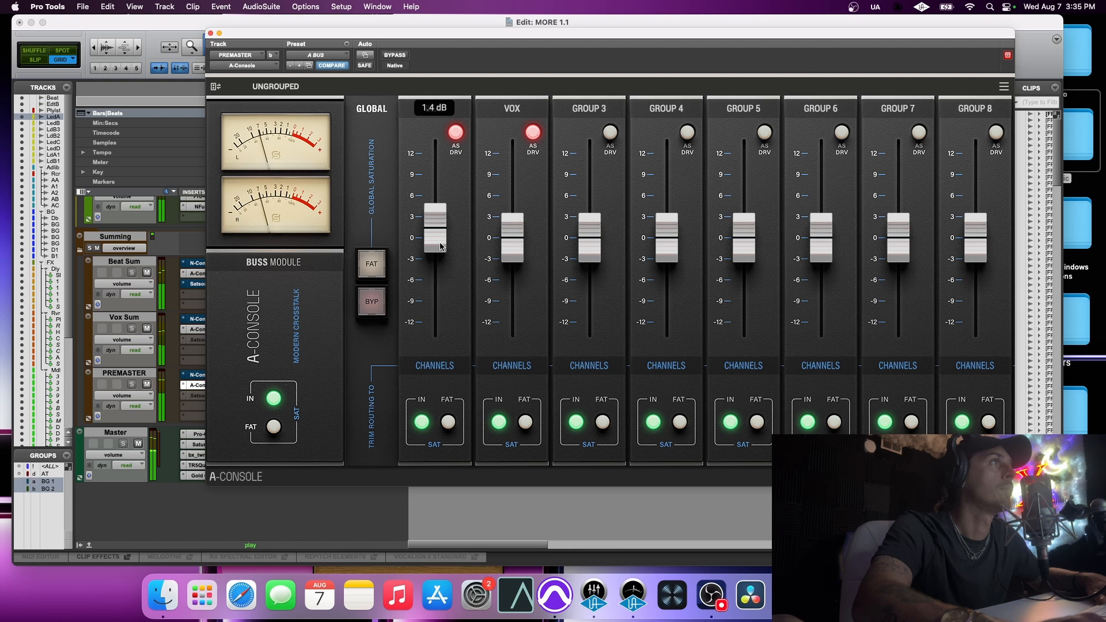
left_click_drag(513, 248, 516, 237)
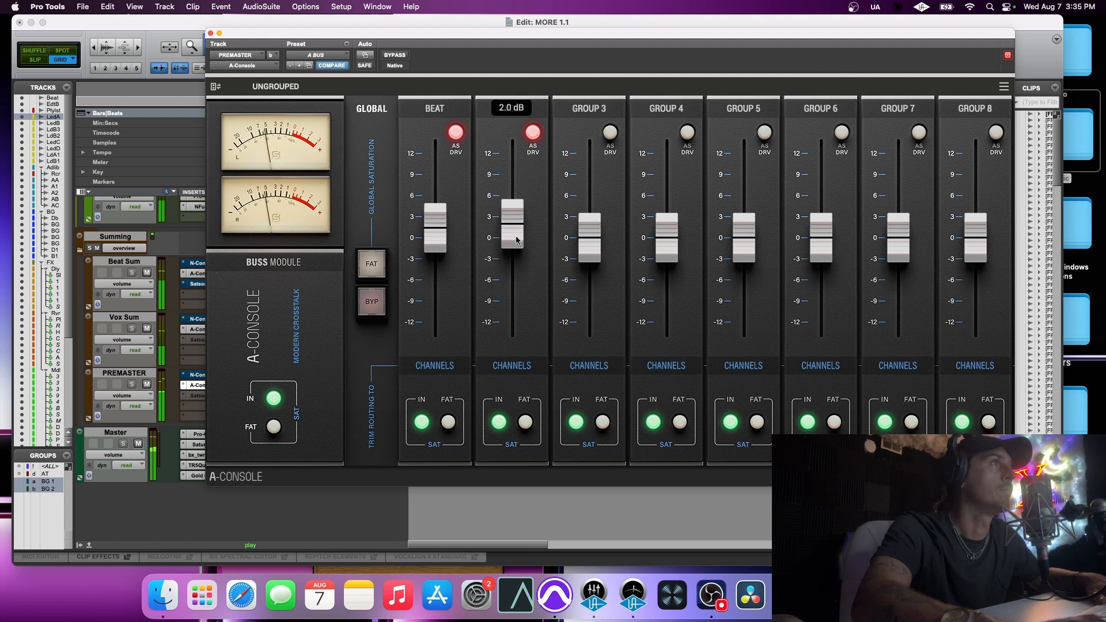
- Audition FAT saturation on the Vox and Beat channels, then the global saturation bypass, switching each off again
left_click(524, 422)
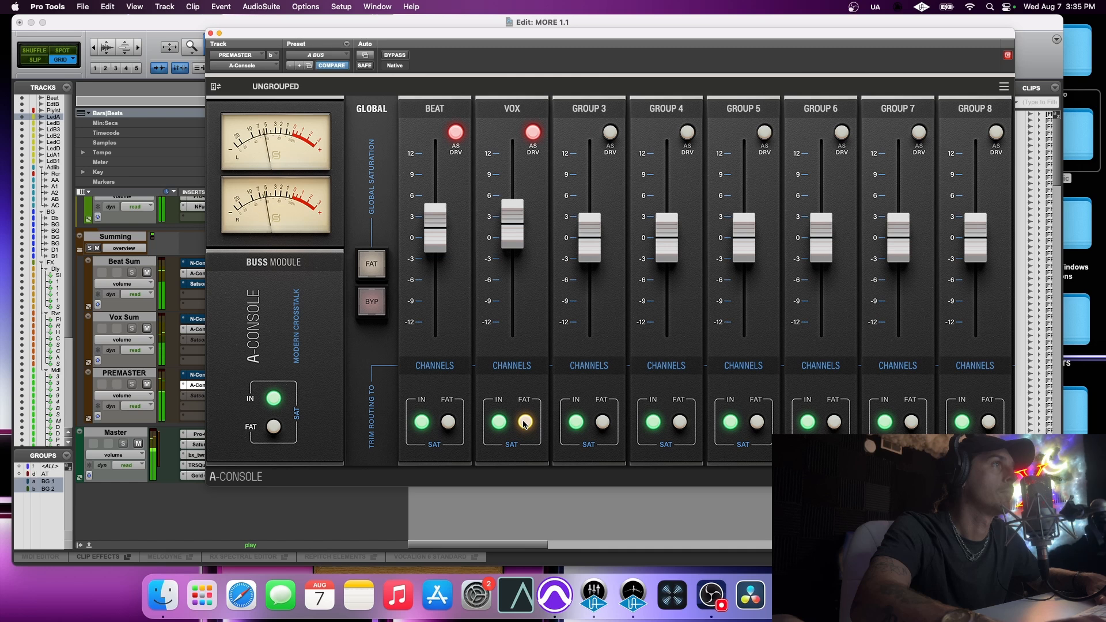
left_click(525, 423)
left_click(449, 423)
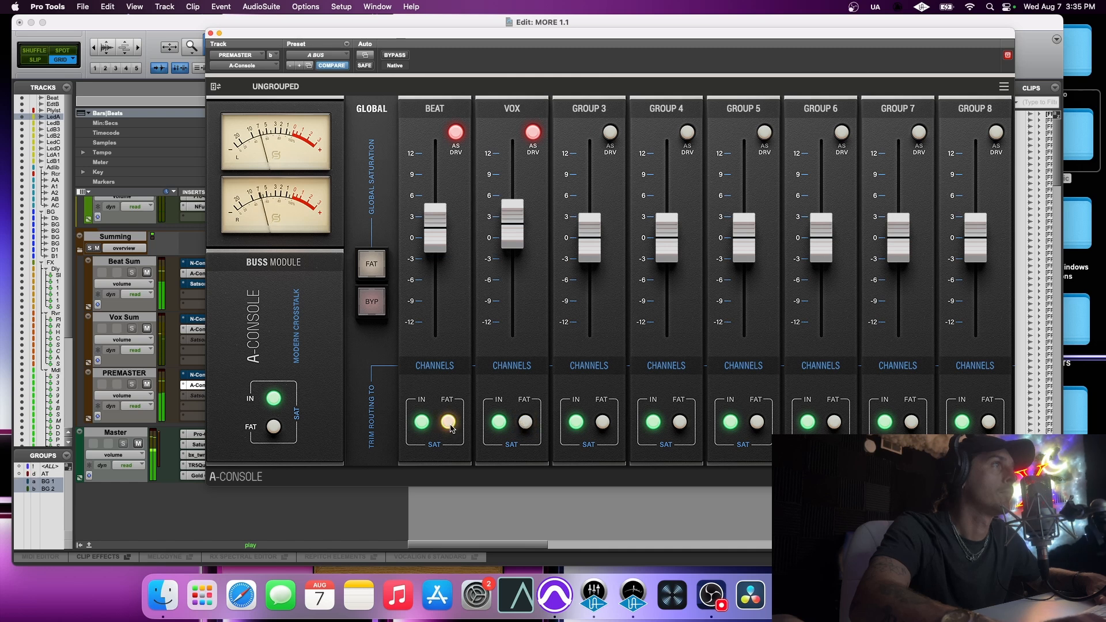
left_click(450, 424)
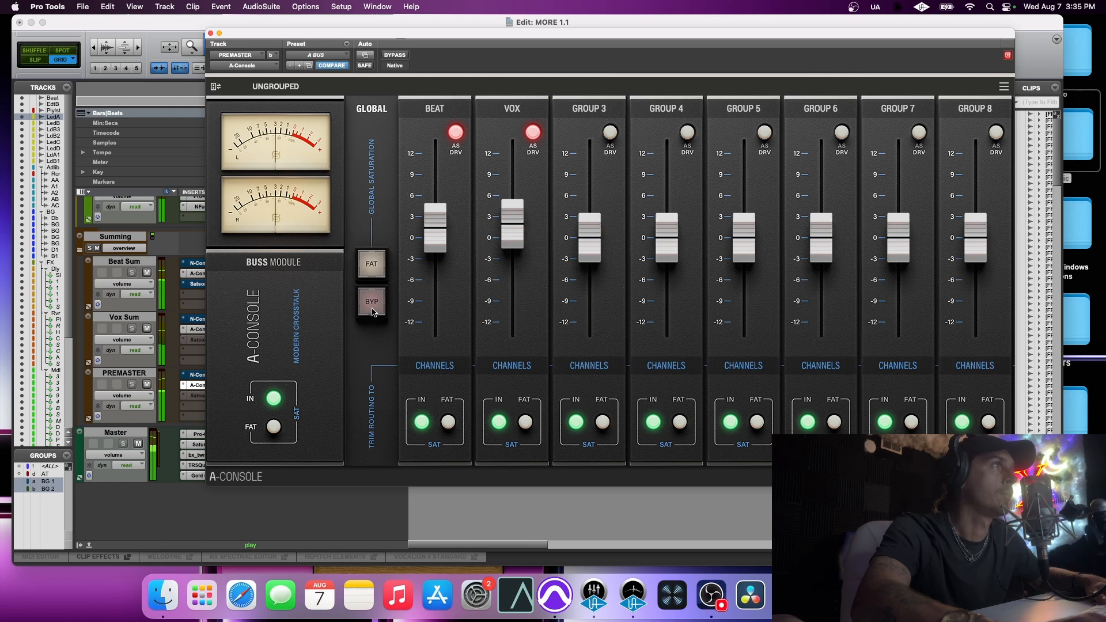
left_click(372, 311)
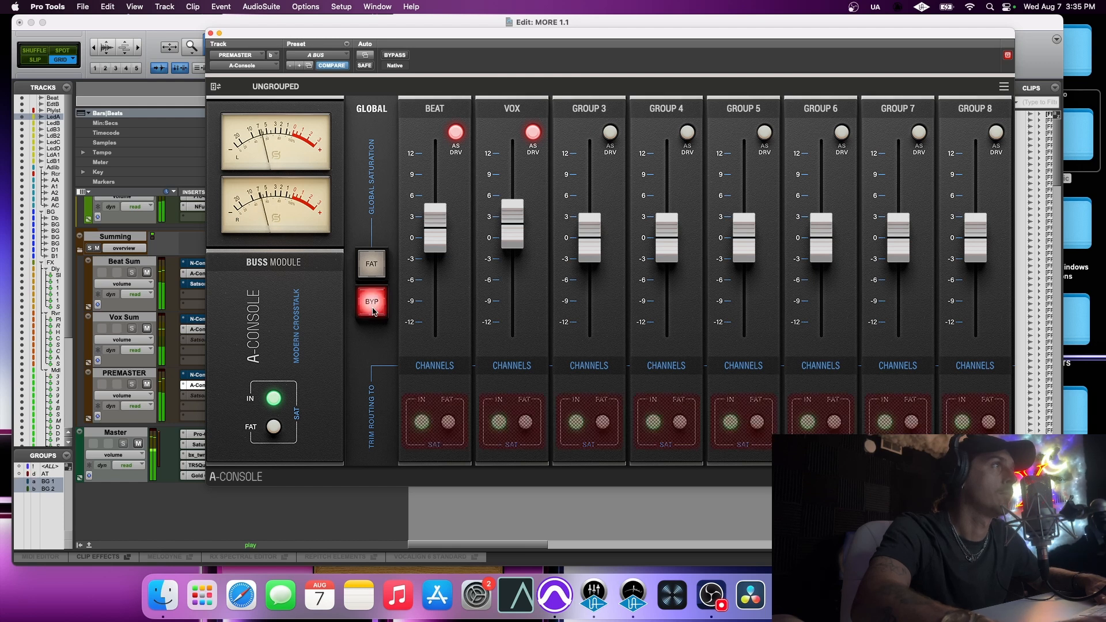
left_click(372, 311)
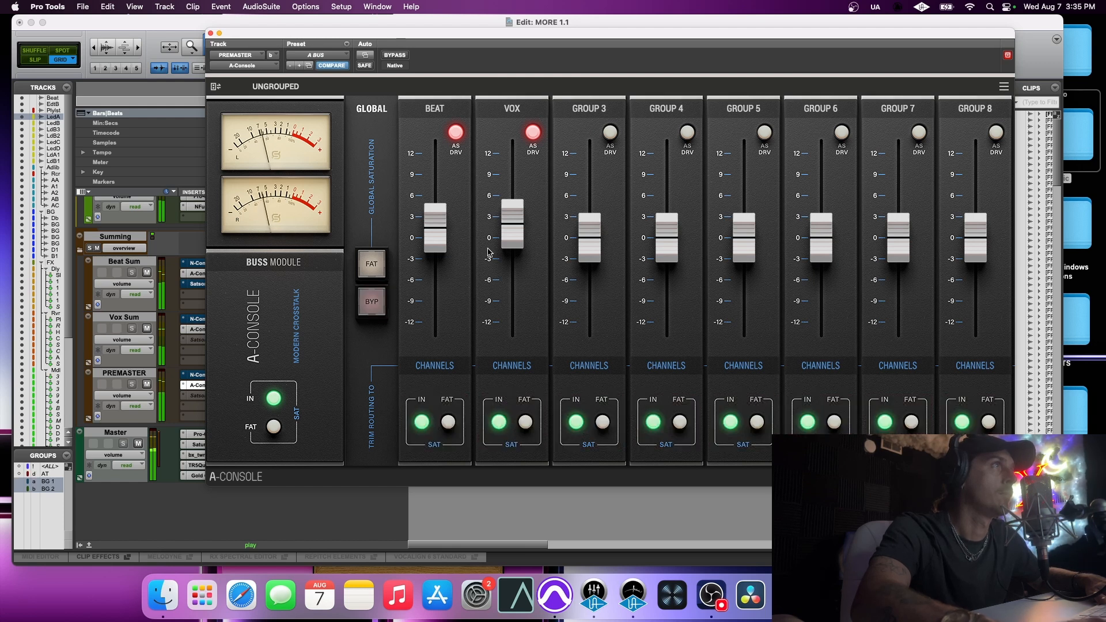
- Raise the Vox fader on the PREMASTER A-Console bus slightly further
left_click_drag(509, 244, 510, 241)
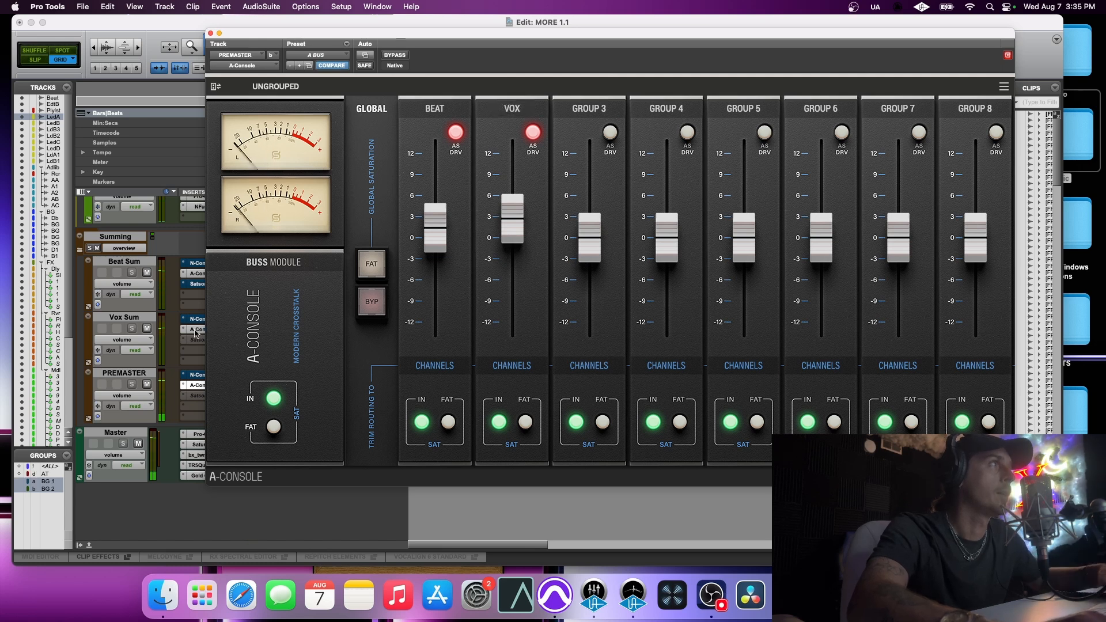
- Open the A-Console channel module on Vox Sum and raise its fader to about 4 dB
left_click(196, 332)
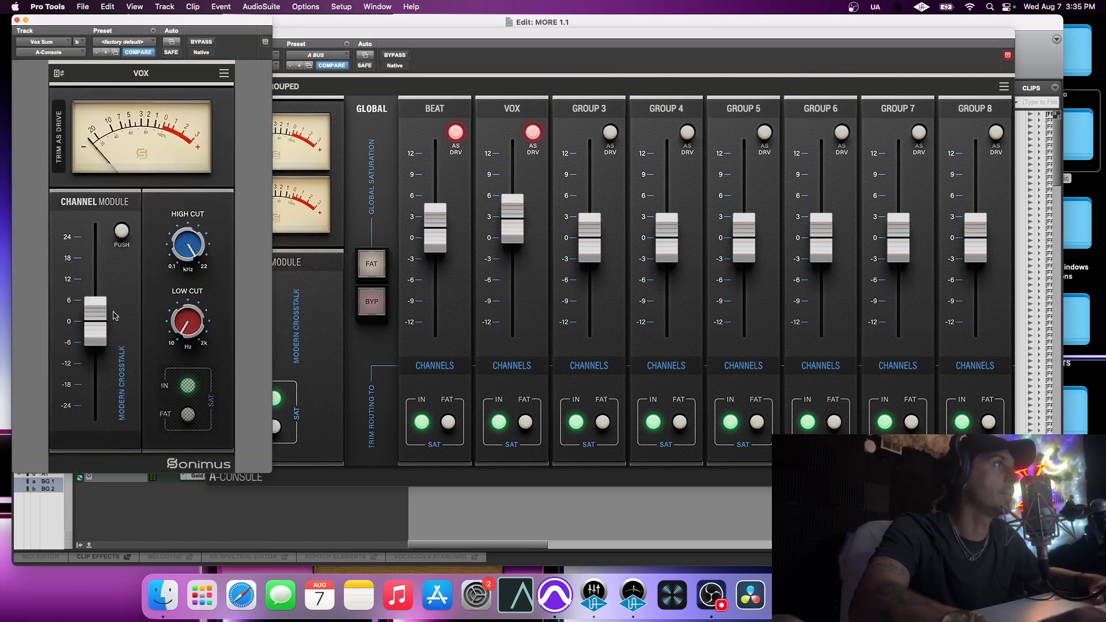
mouse_move(99, 328)
left_mouse_down()
mouse_move(101, 305)
mouse_move(102, 314)
left_mouse_up()
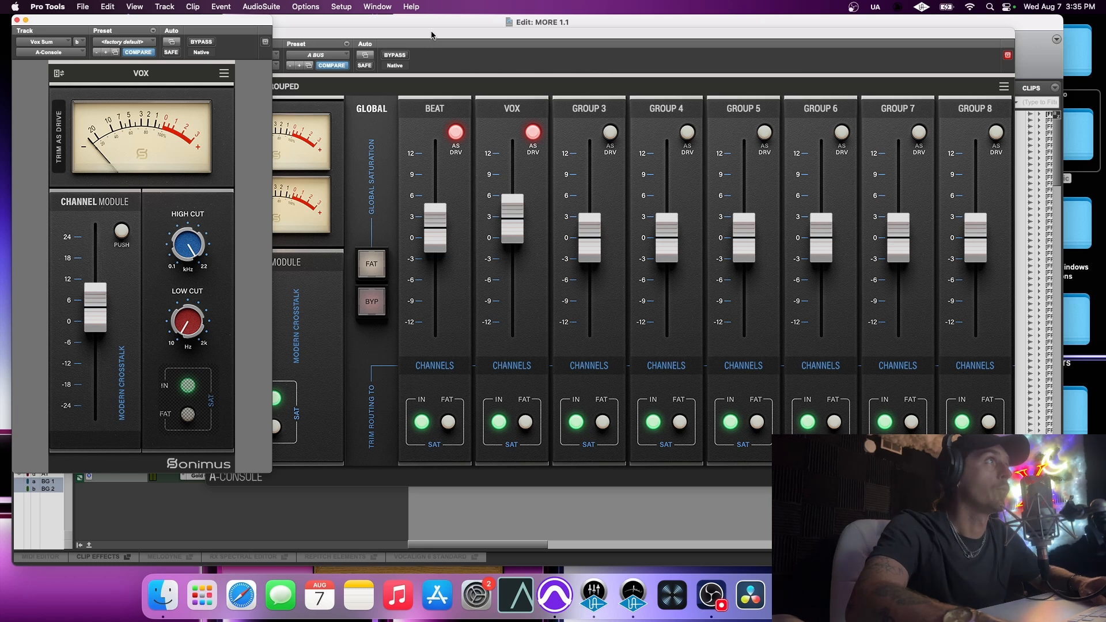
- During playback, lower the Vox fader on the PREMASTER A-Console bus to 2.4 dB, switch off Vox AS DRV, and lower the fader slightly further
left_click(493, 189)
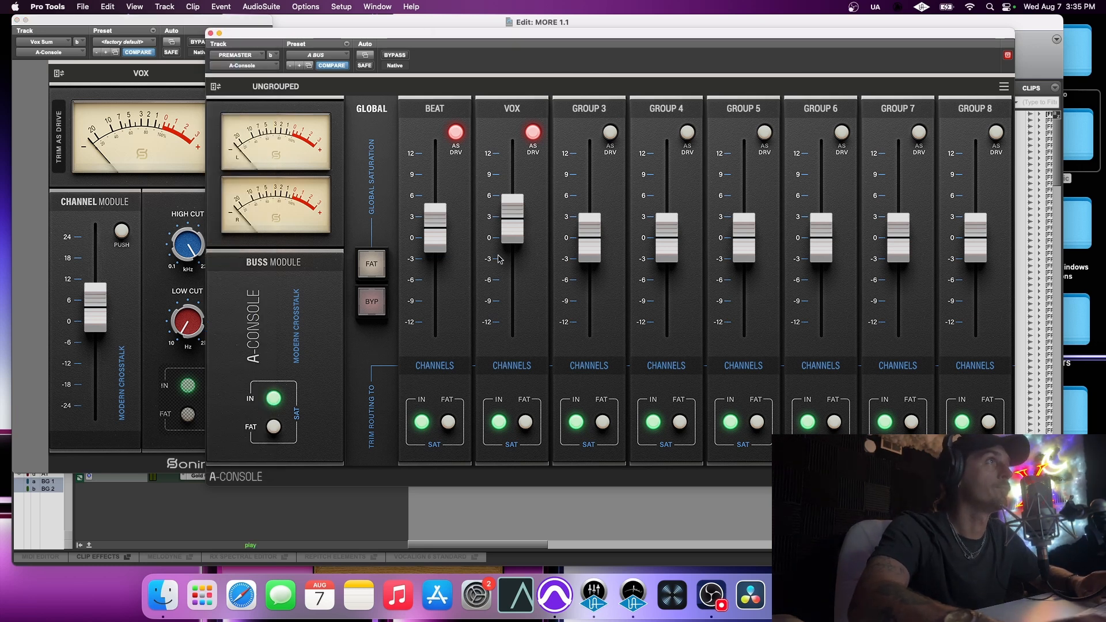
mouse_move(505, 243)
left_mouse_down()
mouse_move(508, 258)
mouse_move(510, 243)
left_mouse_up()
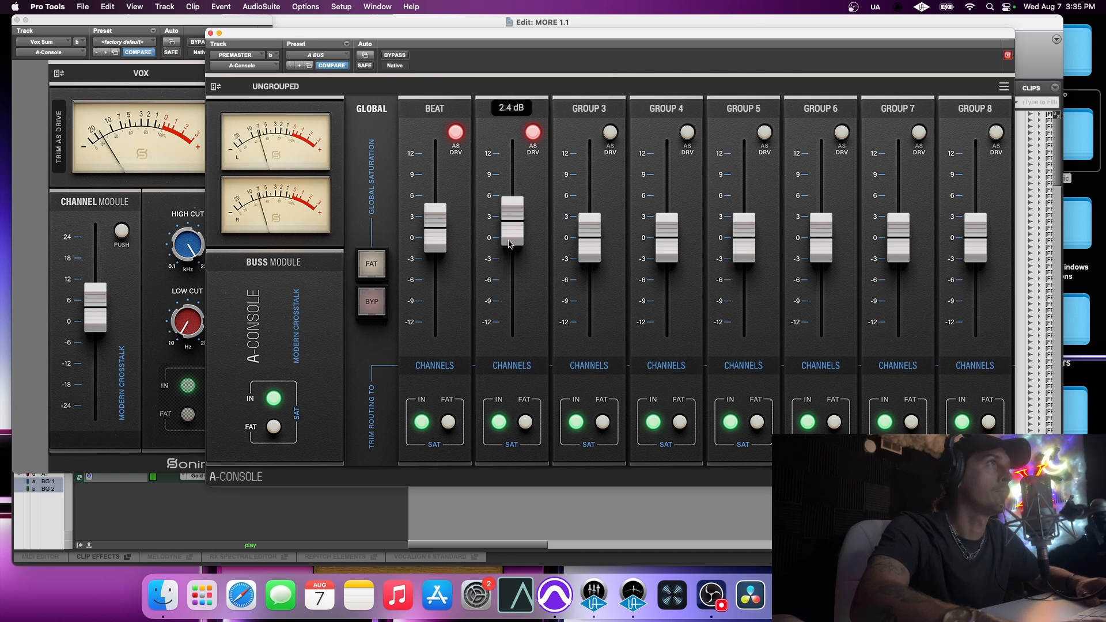
key("space")
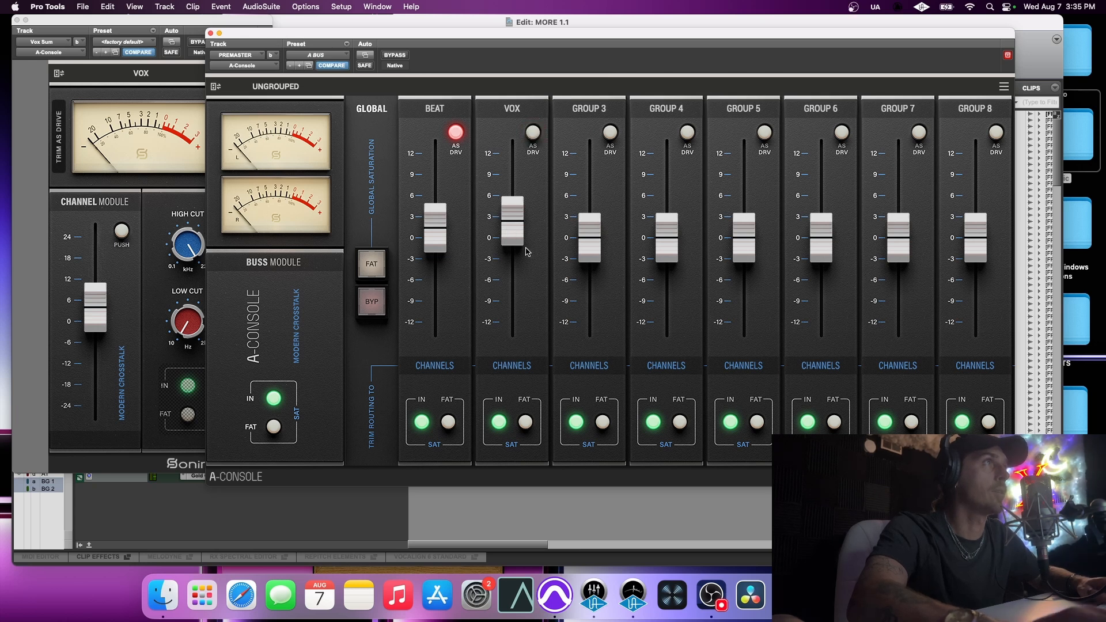
mouse_move(520, 241)
left_mouse_down()
mouse_move(514, 256)
mouse_move(515, 245)
left_mouse_up()
key("space")
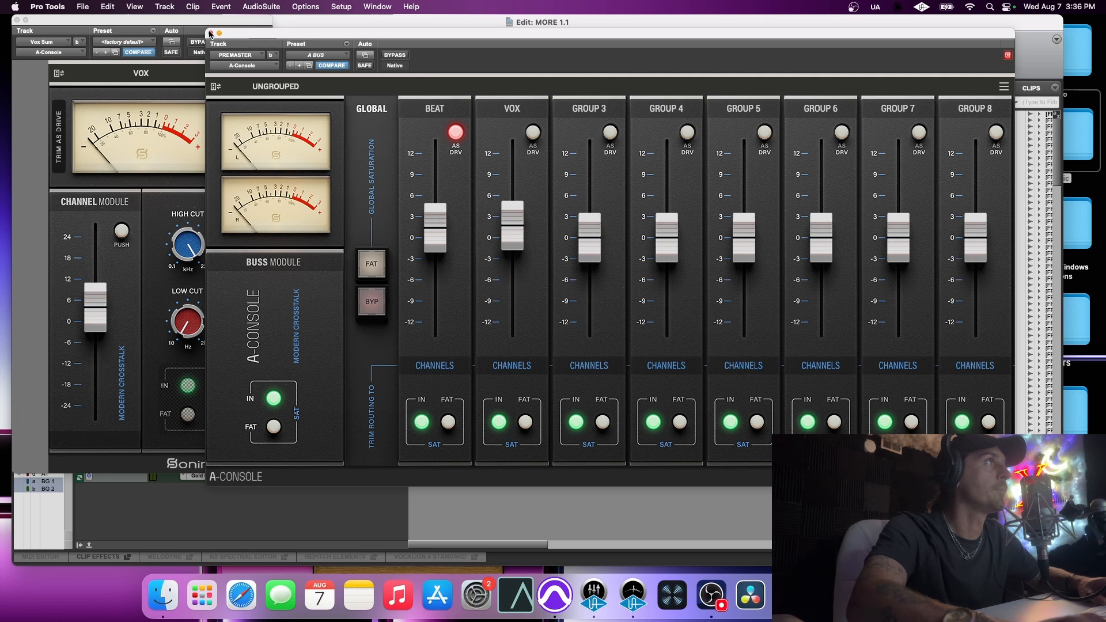
- Close both A-Console windows and make the inactive Satson Channel insert on Vox Sum active
left_click(210, 33)
left_click_drag(187, 28, 472, 47)
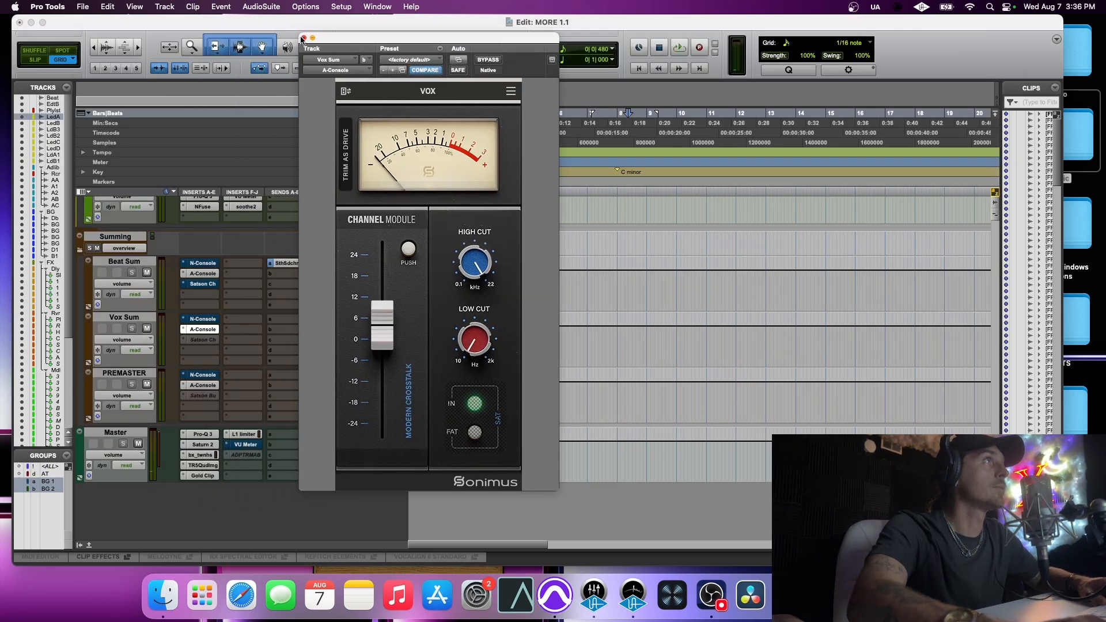
left_click(301, 41)
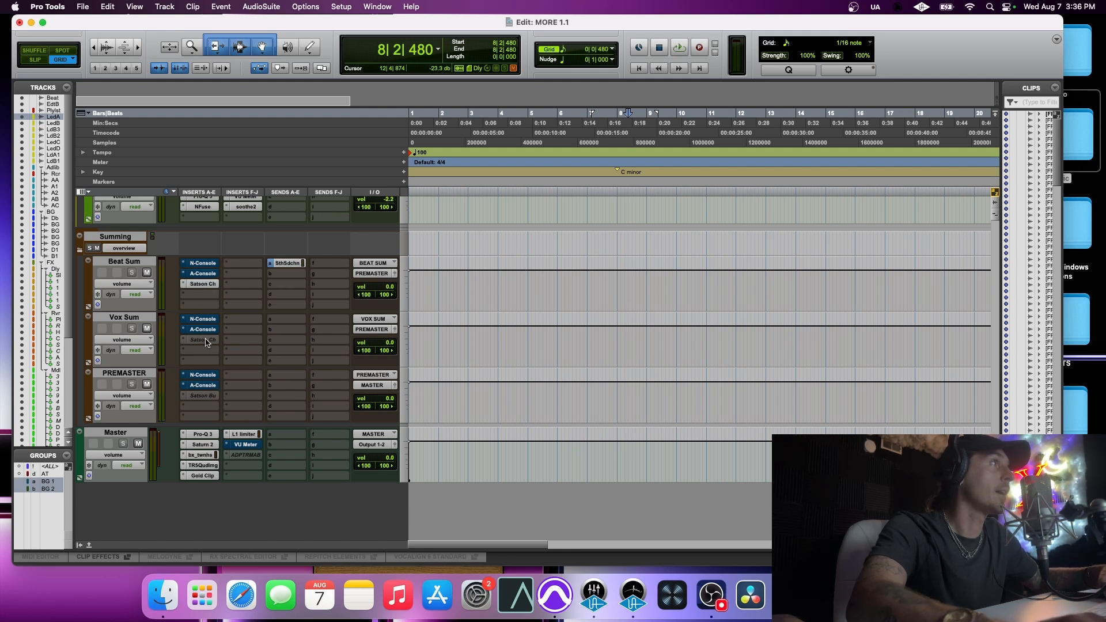
right_click(205, 341)
left_click(207, 353)
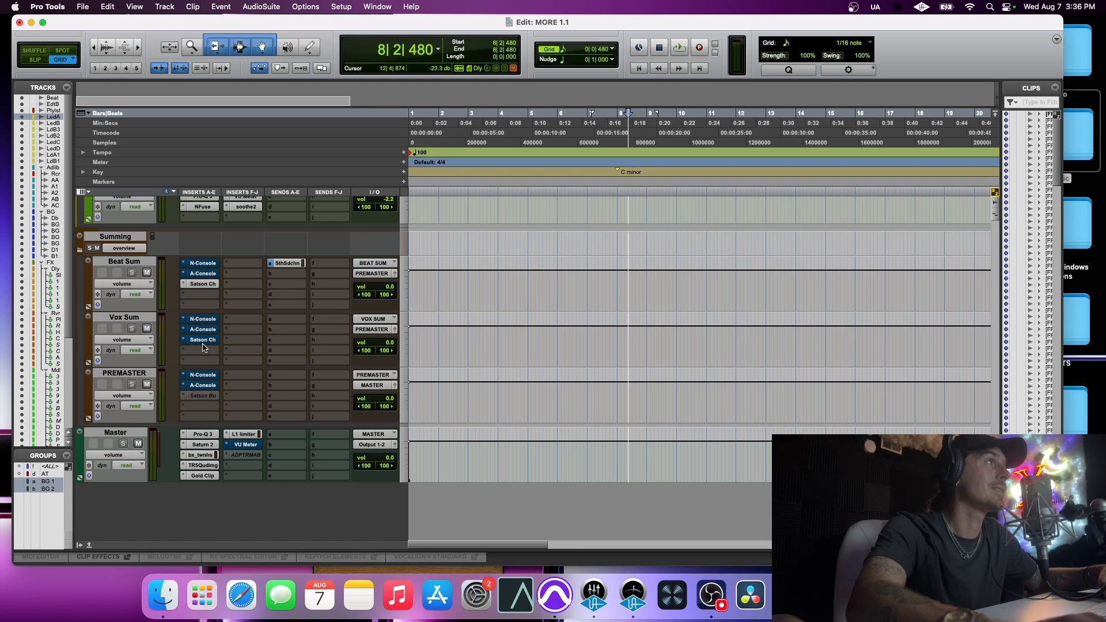
- Check the Satson Channel configuration on Beat Sum and Vox Sum, turn on output compensation, and close the plugin window
left_click(203, 284)
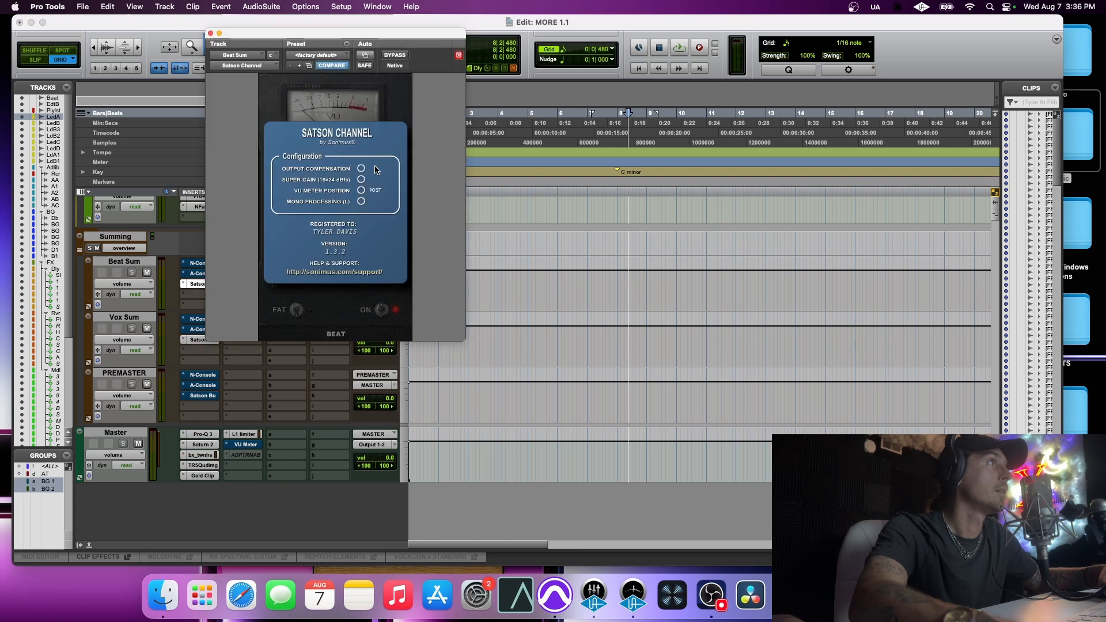
left_click(197, 340)
left_click(274, 188)
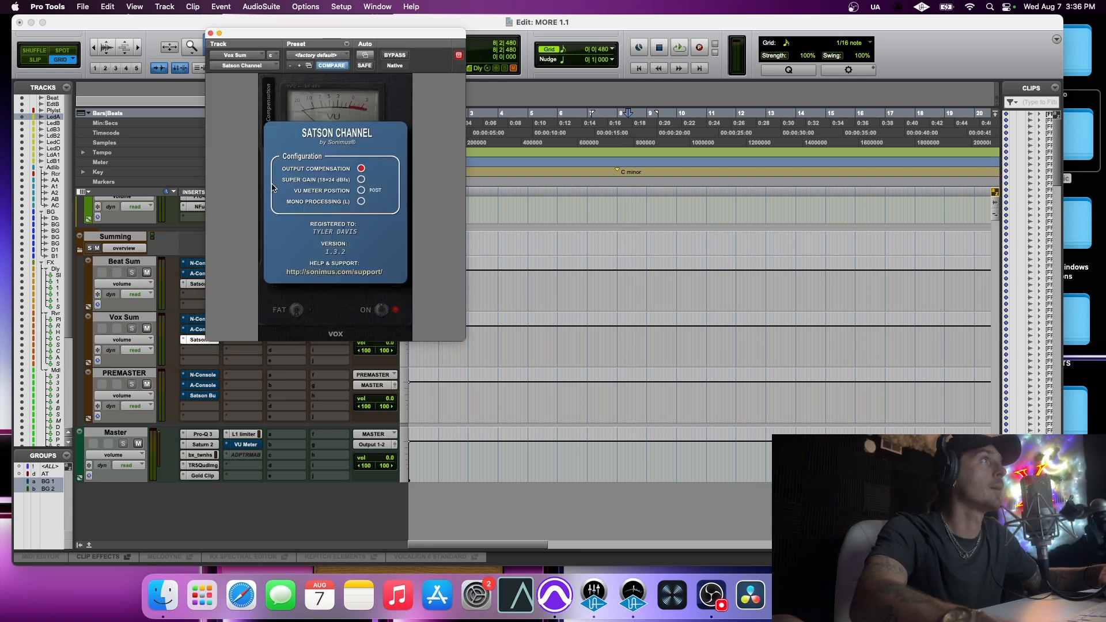
left_click(210, 33)
- Open Satson Buss on PREMASTER, take it out of bypass, and reposition its window over the session
left_click(202, 395)
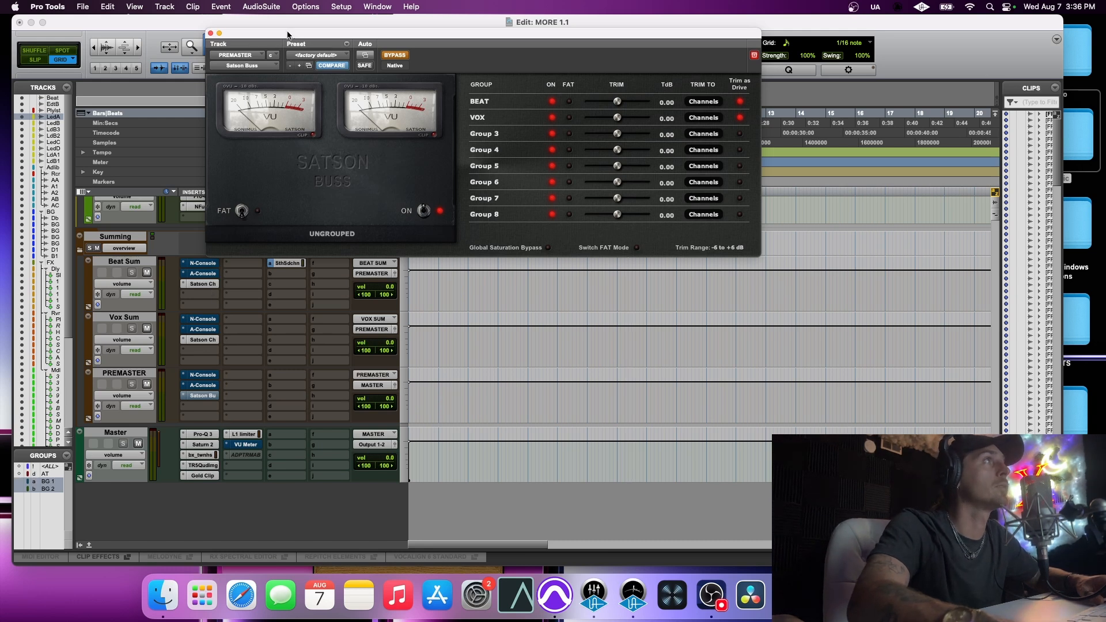
left_click_drag(287, 34, 385, 206)
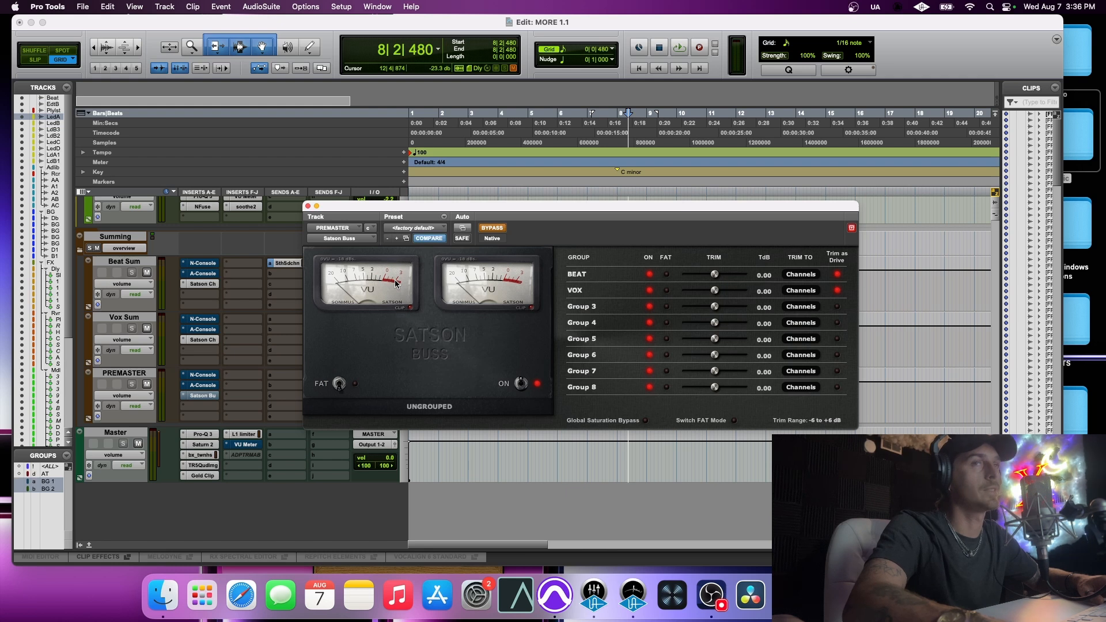
left_click(499, 229)
left_click_drag(515, 212, 484, 164)
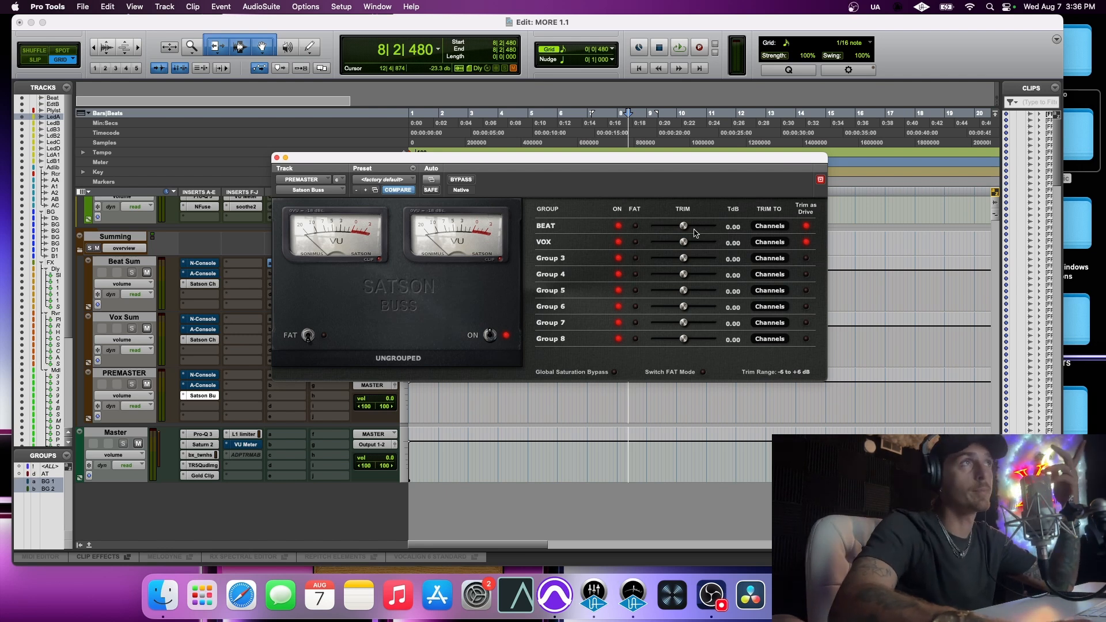
- With Trim as Drive on for both groups, raise the Satson Buss trims during playback to 2.11 dB for Beat and 1.44 dB for Vox
left_click(805, 226)
left_click(805, 242)
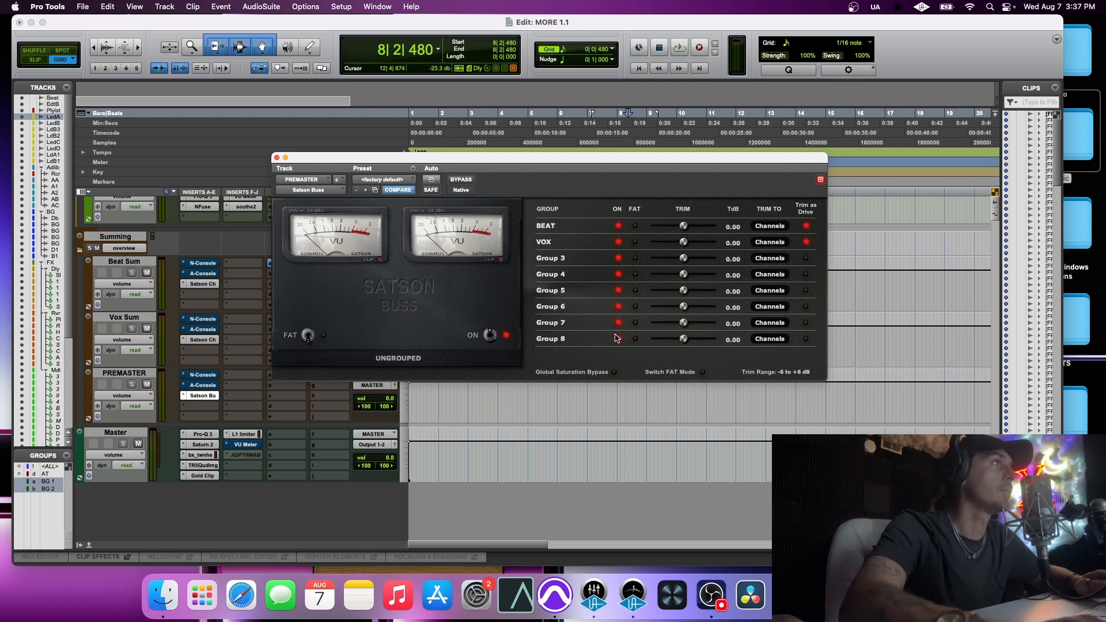
key("space")
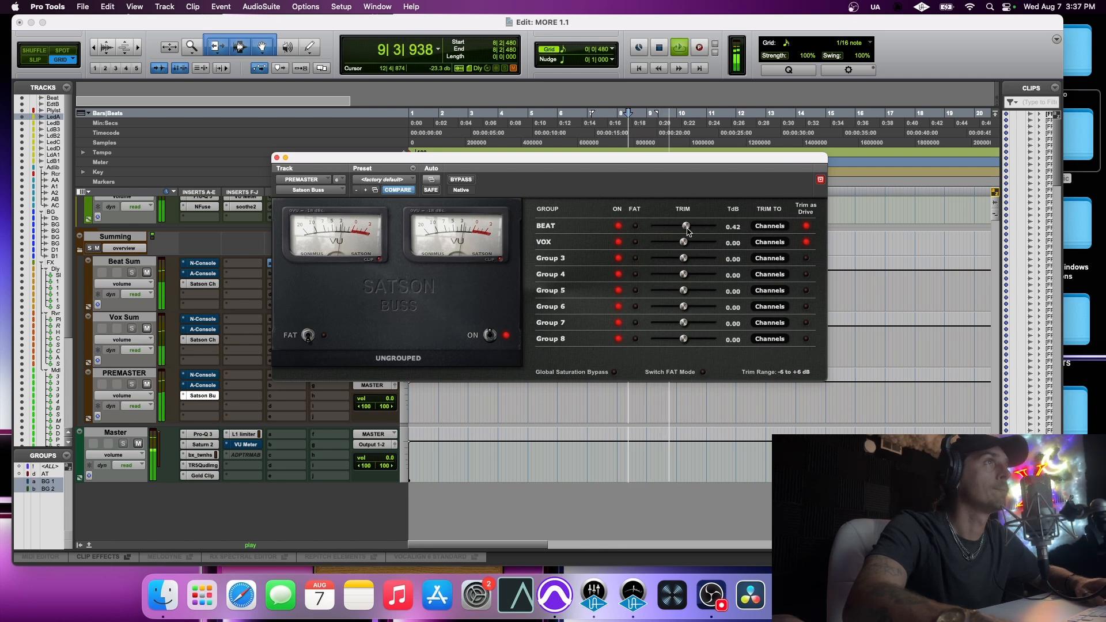
left_click_drag(685, 230, 695, 254)
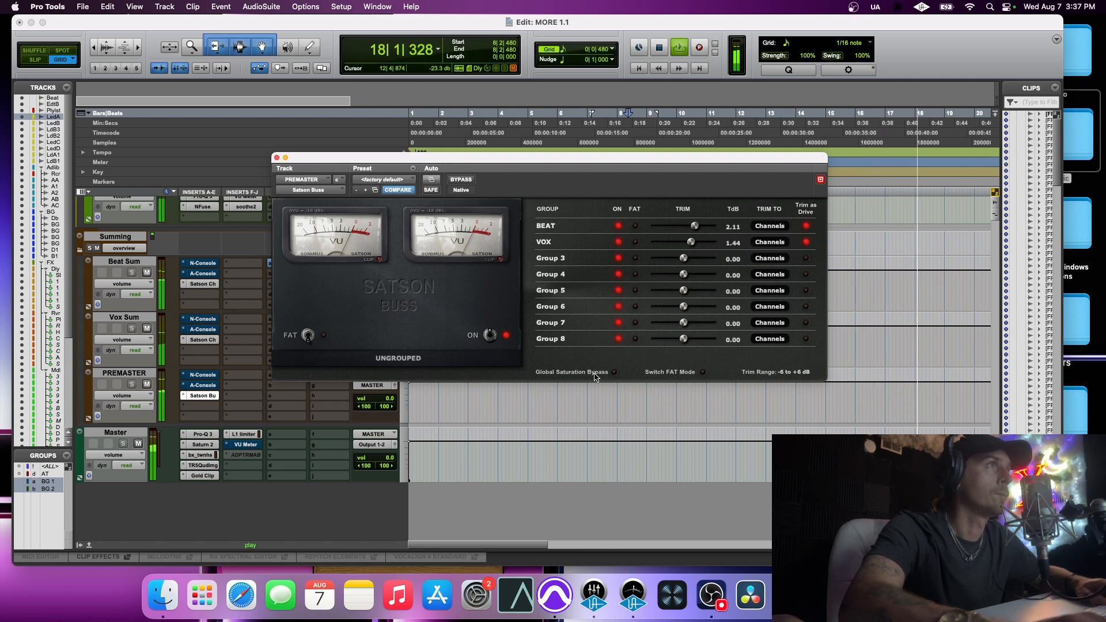
- Audition the Satson Buss global saturation bypass on and off, stop playback, and close the plugin window
left_click(614, 372)
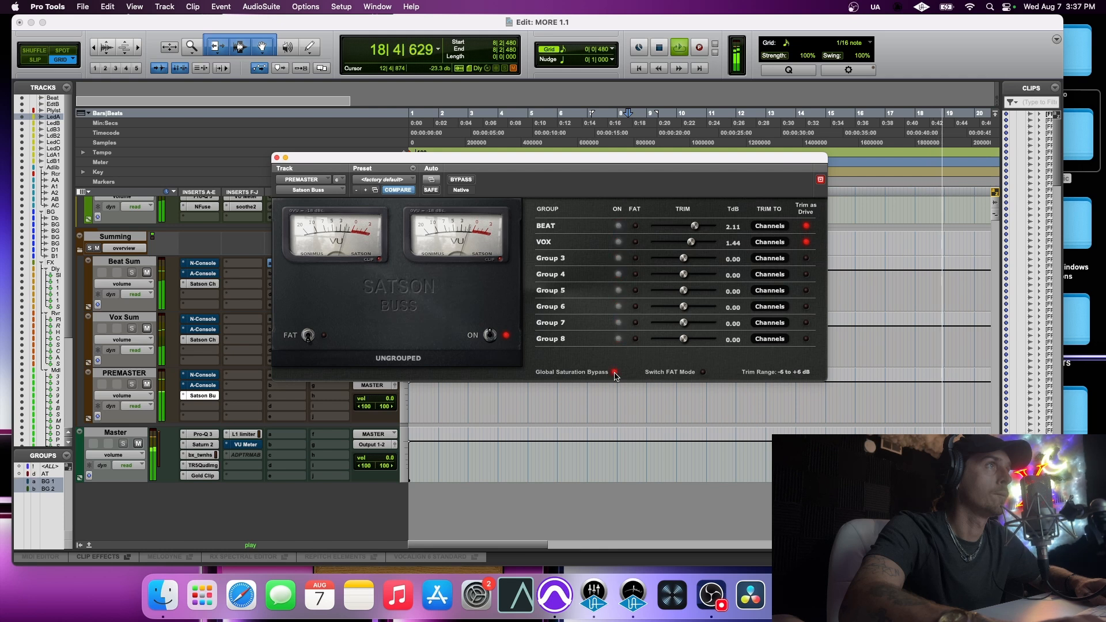
left_click(615, 372)
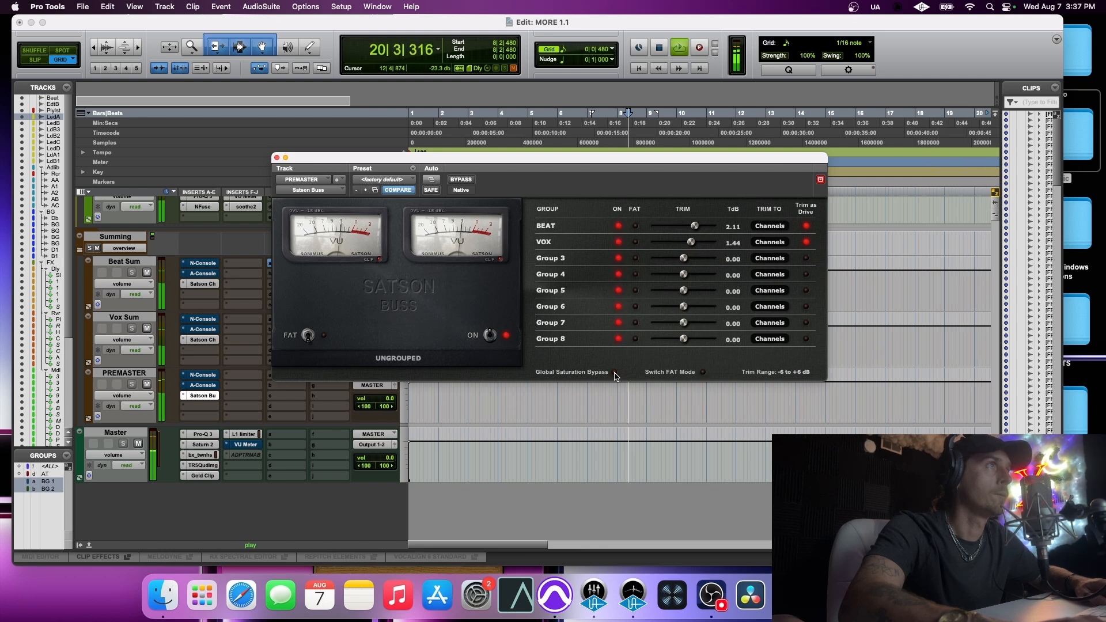
key("space")
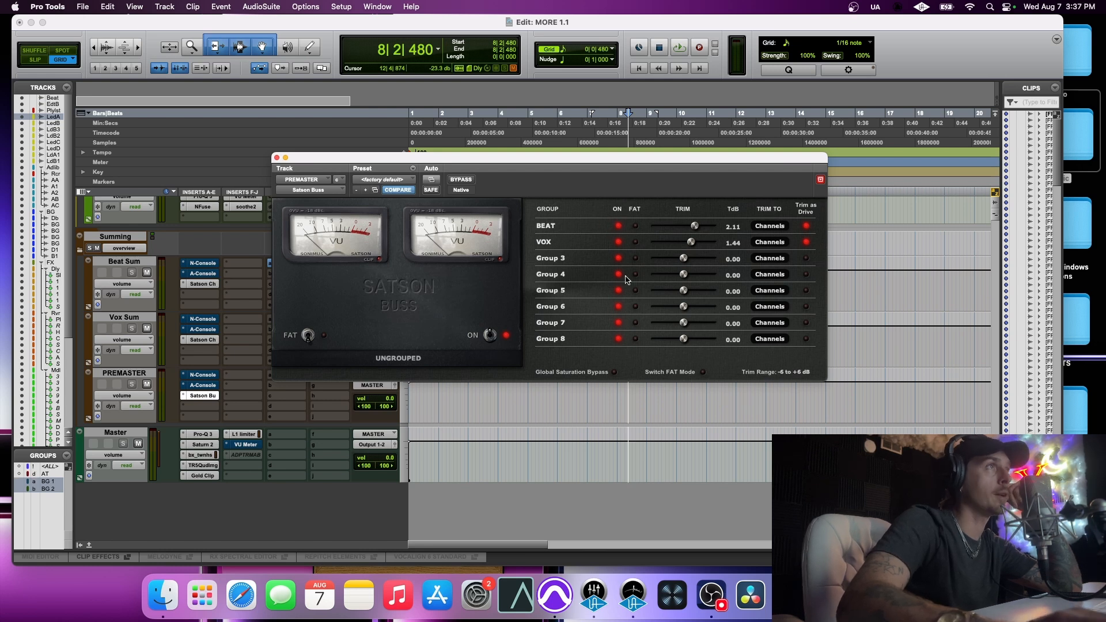
left_click(276, 158)
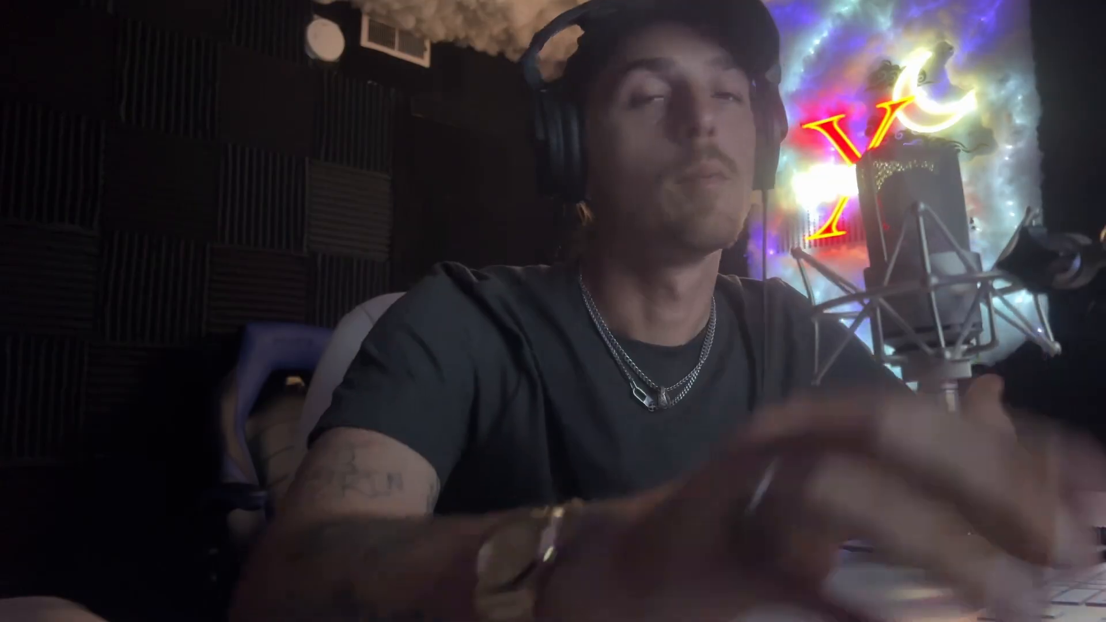